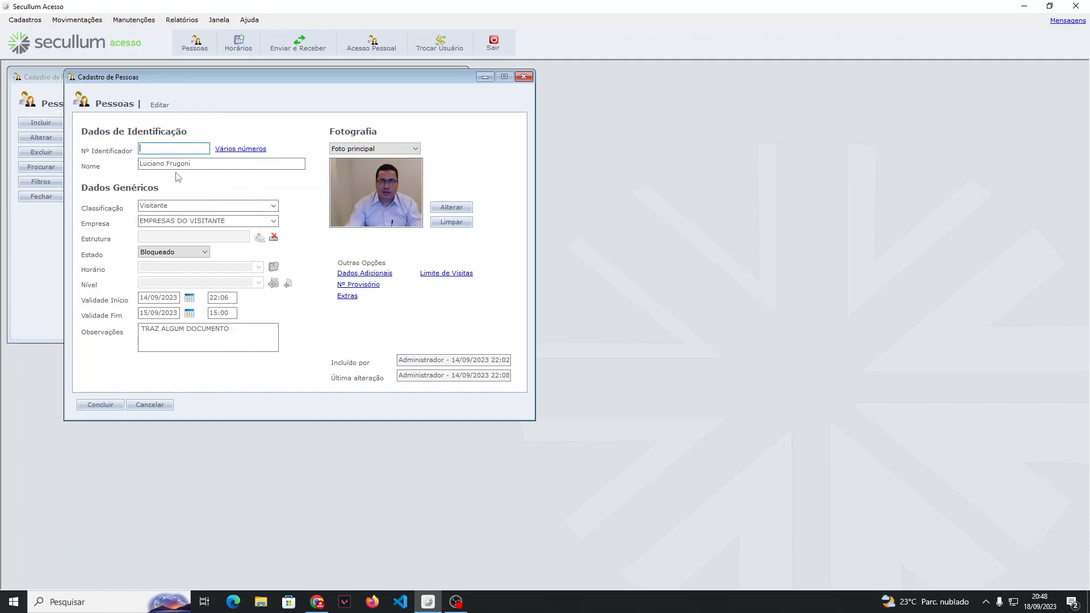
# Step: View the photo source options for the person's main photo without changing it
pyautogui.click(450, 207)
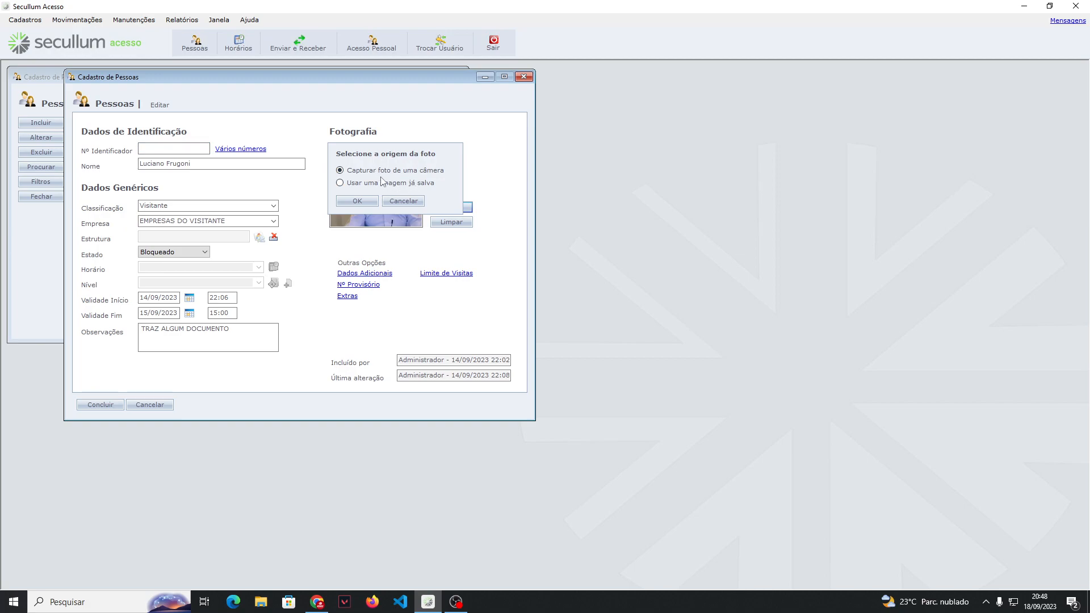
pyautogui.click(400, 201)
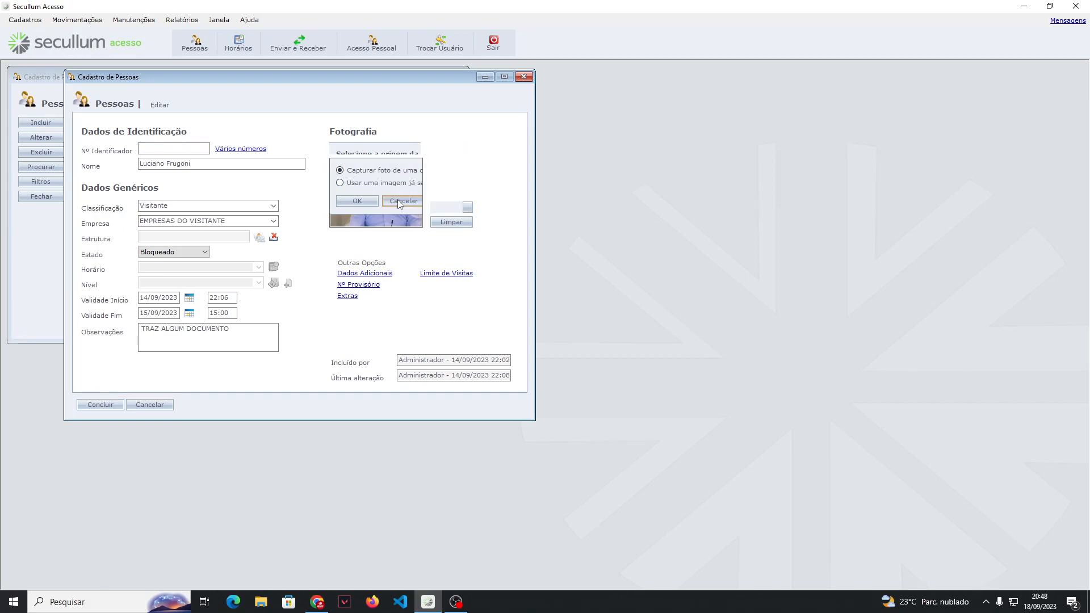
# Step: Replace the person's name with "Nome do Funcionario"
pyautogui.click(243, 163)
pyautogui.moveTo(243, 163); pyautogui.dragTo(139, 164)
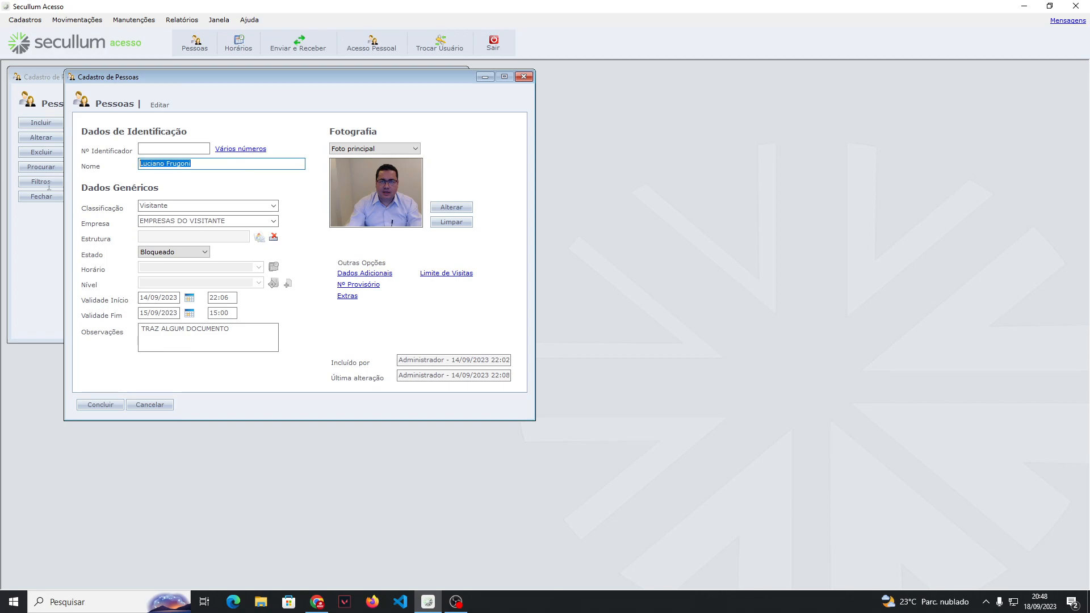
pyautogui.write('Nome do')
pyautogui.press('Tab')
pyautogui.write('f')
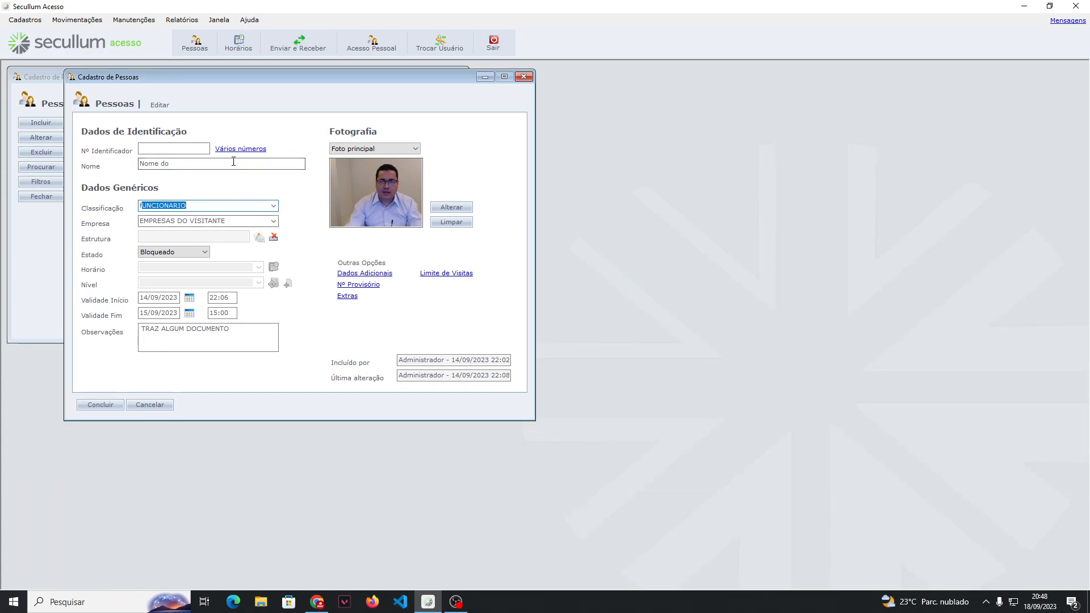
pyautogui.click(219, 164)
pyautogui.write('Funcionario')
# Step: Set the person's classification to a new value, "Terceiros"
pyautogui.click(273, 206)
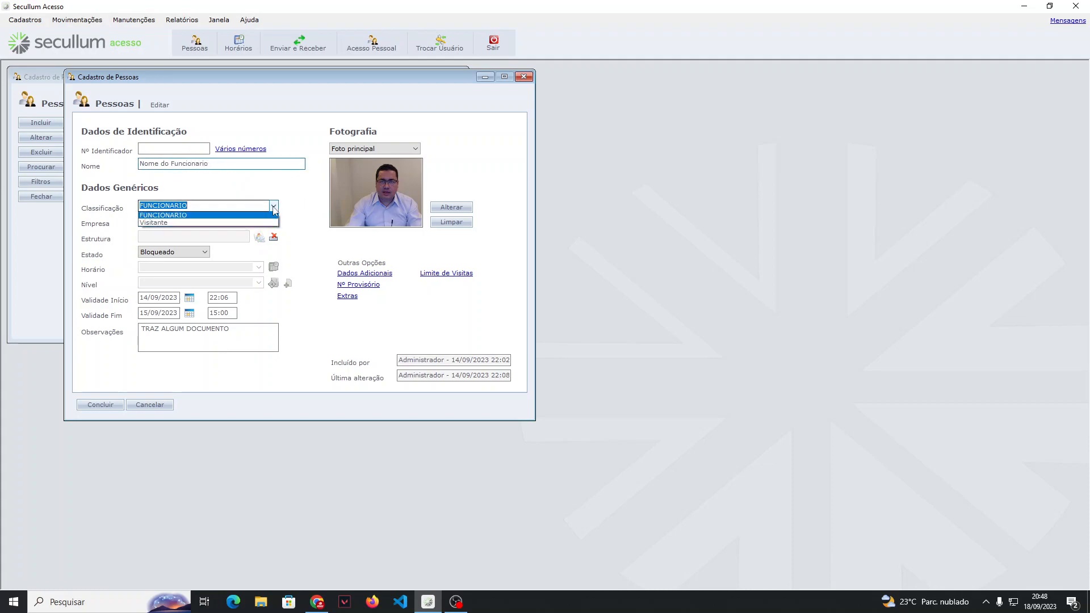
pyautogui.click(180, 217)
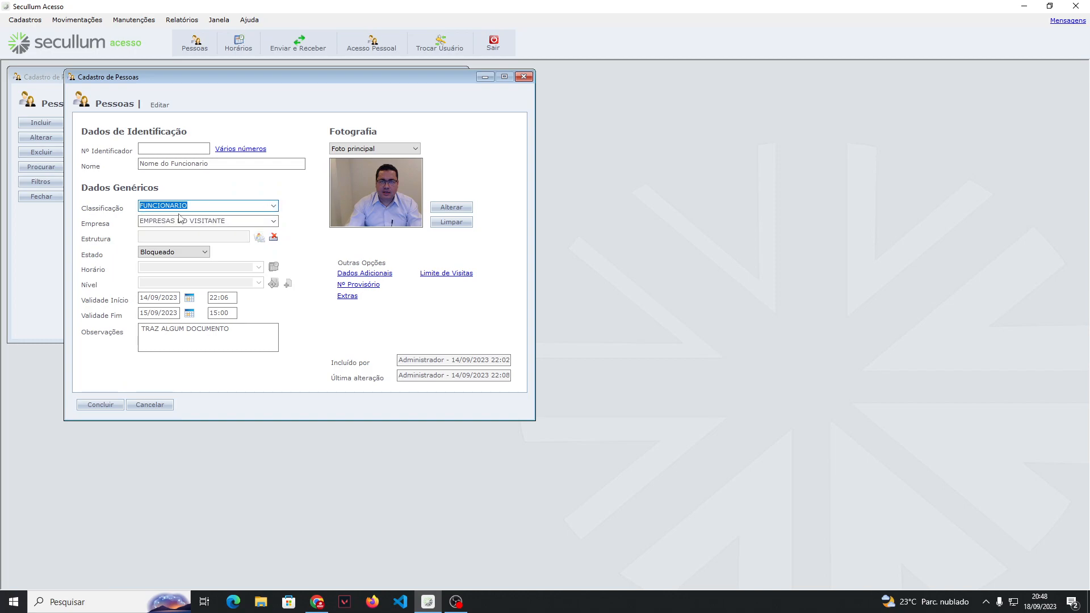
pyautogui.write('Terceriros')
pyautogui.press('BackSpace')
pyautogui.press('BackSpace')
pyautogui.press('BackSpace')
pyautogui.write('os')
# Step: Set the person's company to a new entry, "EMPRESA CADASTRAR"
pyautogui.click(273, 221)
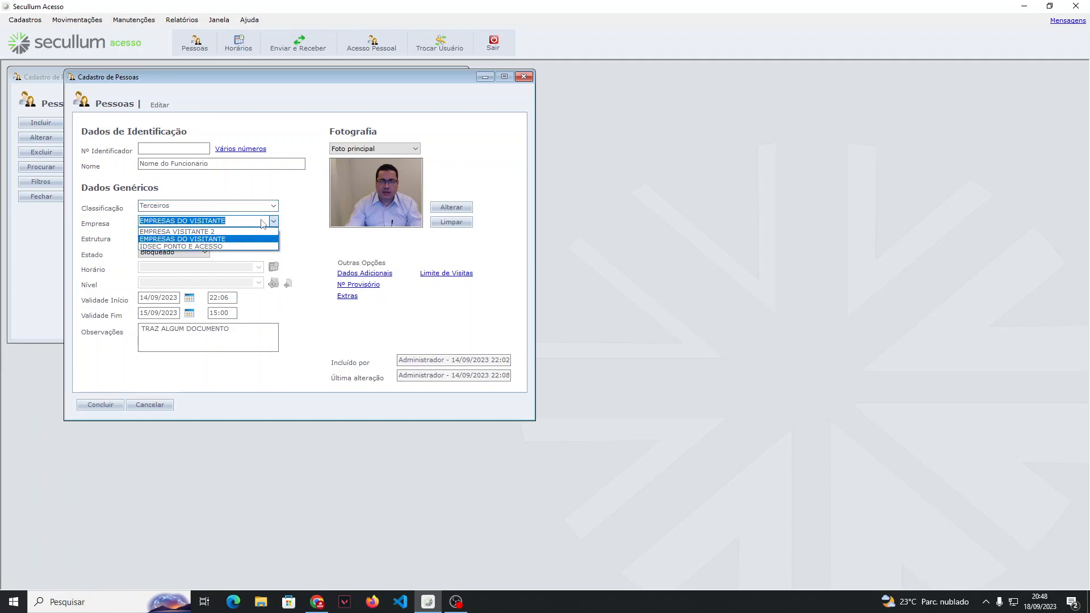
pyautogui.click(230, 246)
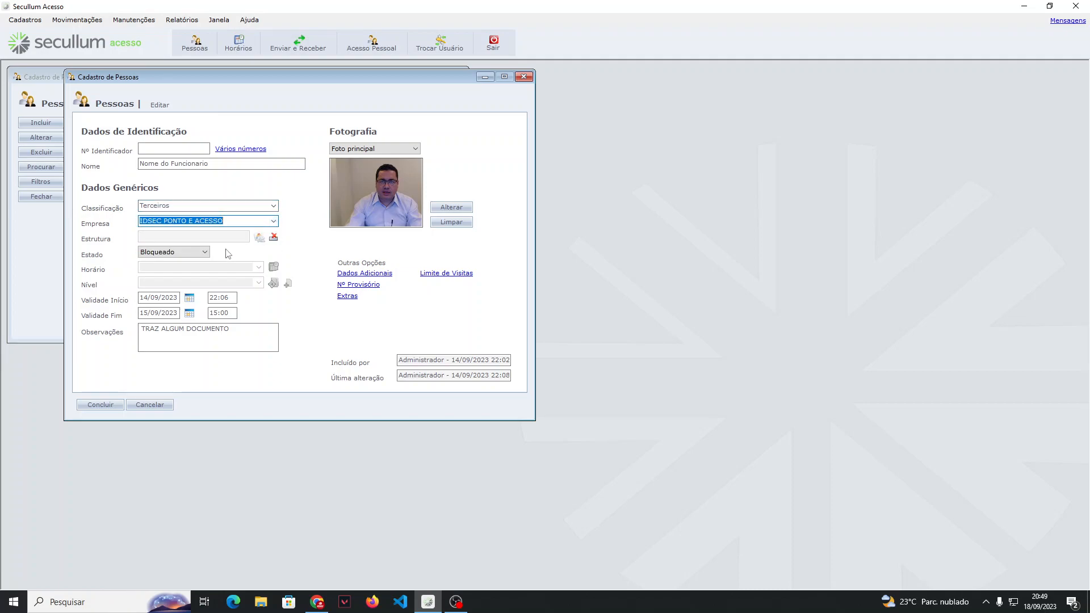
pyautogui.write('EMPRESA CADASTRAR')
pyautogui.press('Tab')
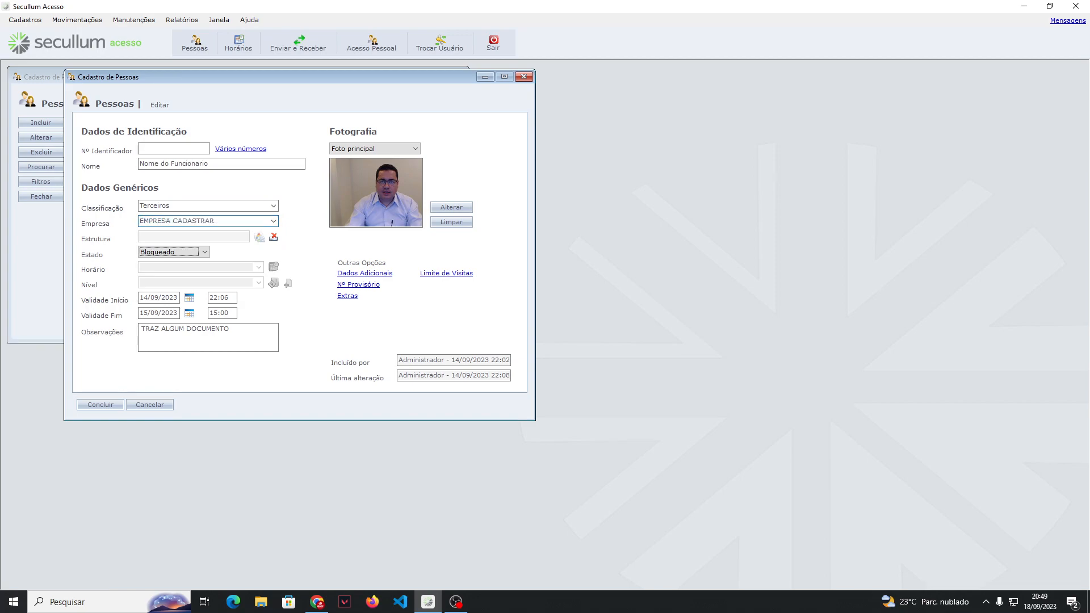
# Step: Set the person's state (Estado) to Ativo and look at the available schedule choices
pyautogui.click(209, 255)
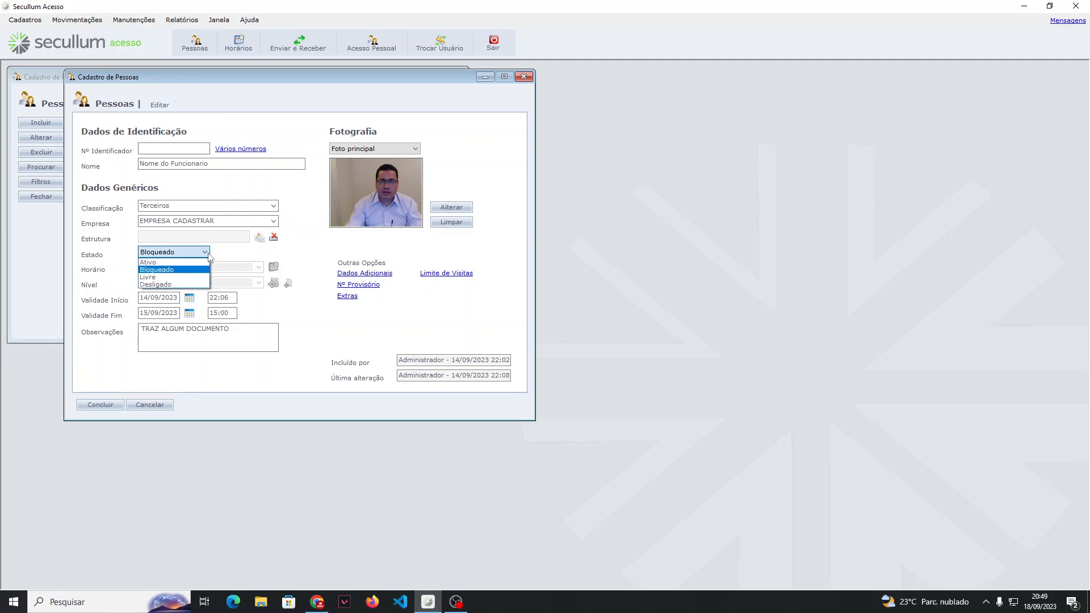
pyautogui.click(200, 263)
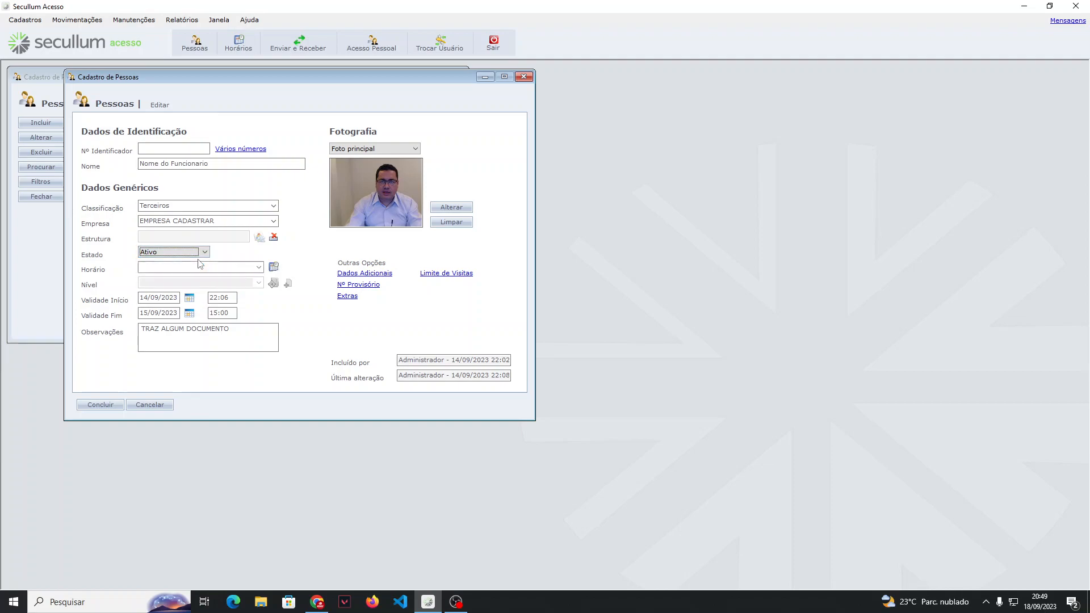
pyautogui.click(256, 268)
pyautogui.click(259, 268)
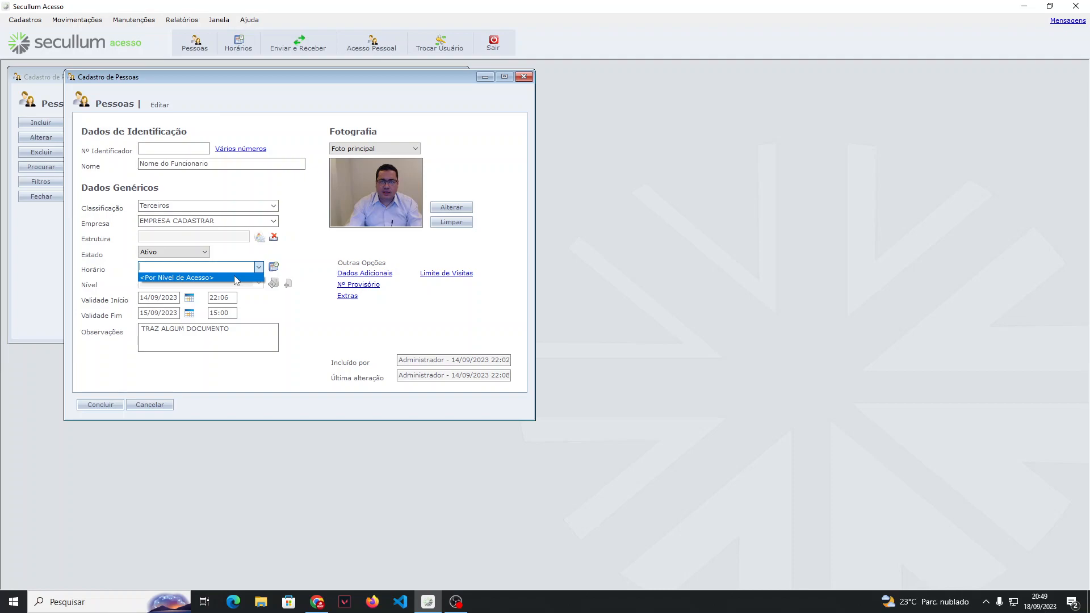
pyautogui.click(191, 255)
pyautogui.click(203, 253)
pyautogui.click(180, 262)
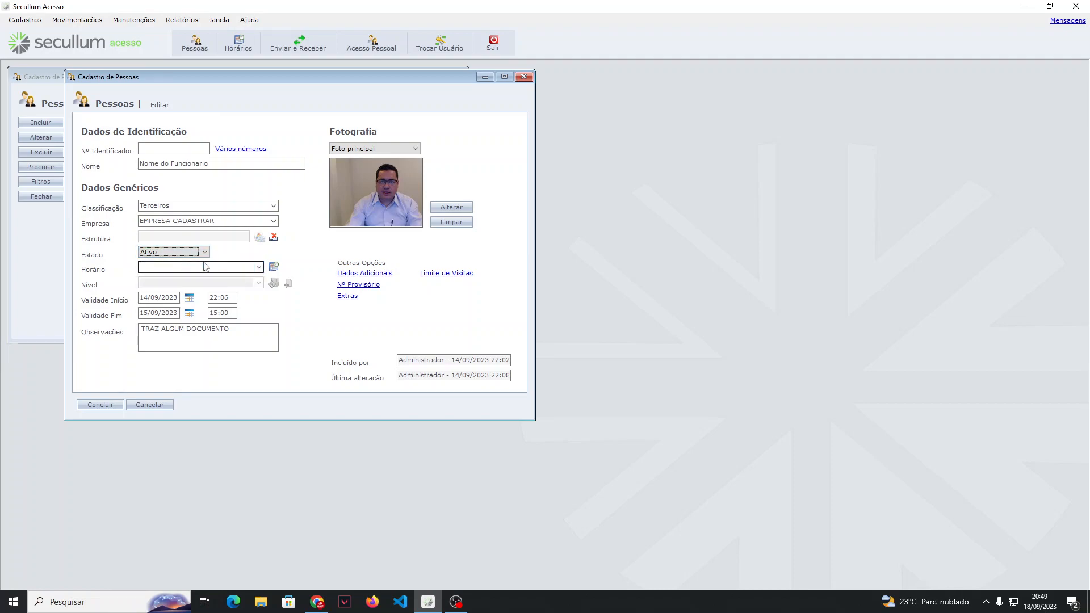
# Step: Set the schedule to <Por Nível de Acesso> and the access level to ACESSO CATRACA
pyautogui.click(258, 267)
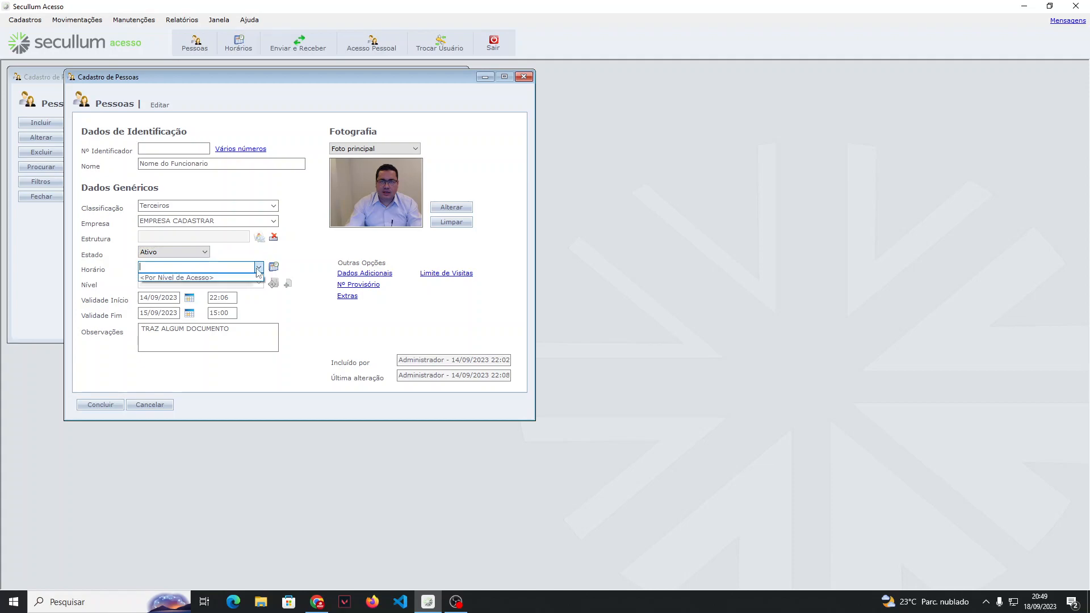
pyautogui.click(221, 278)
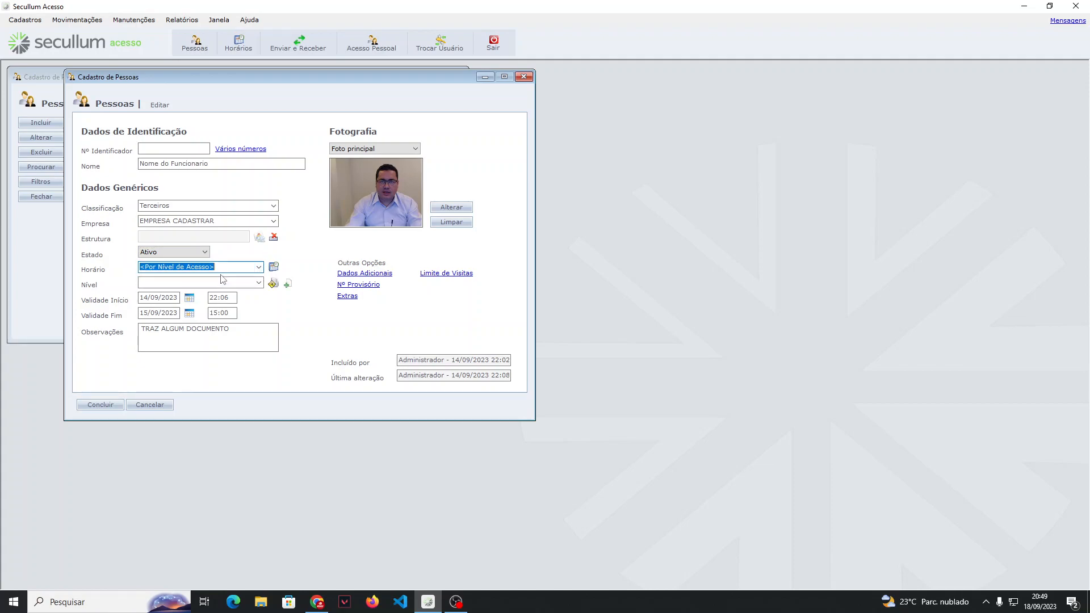
pyautogui.click(259, 283)
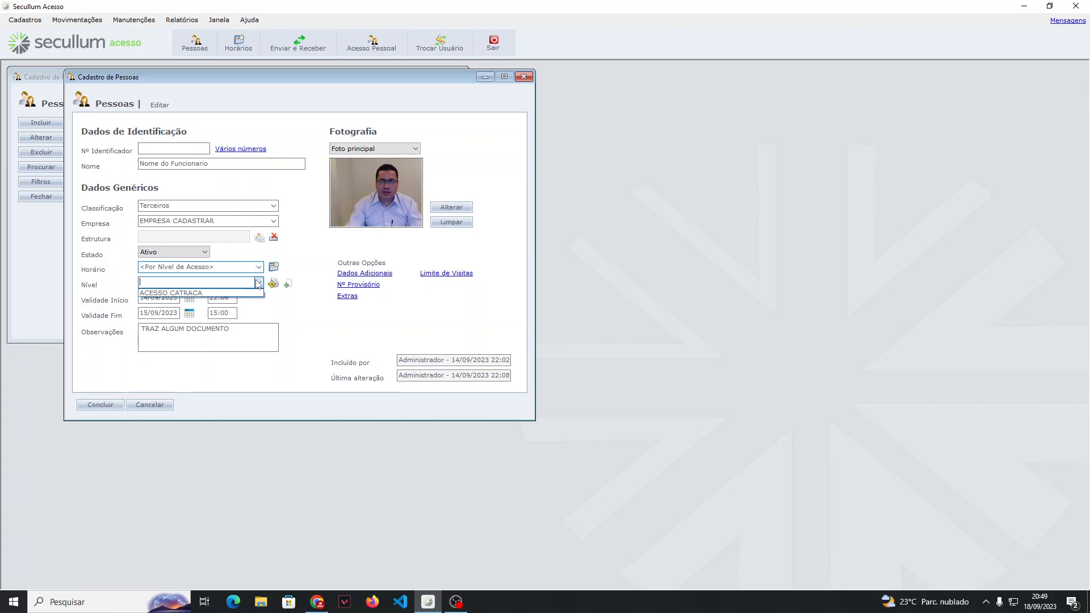
pyautogui.click(202, 293)
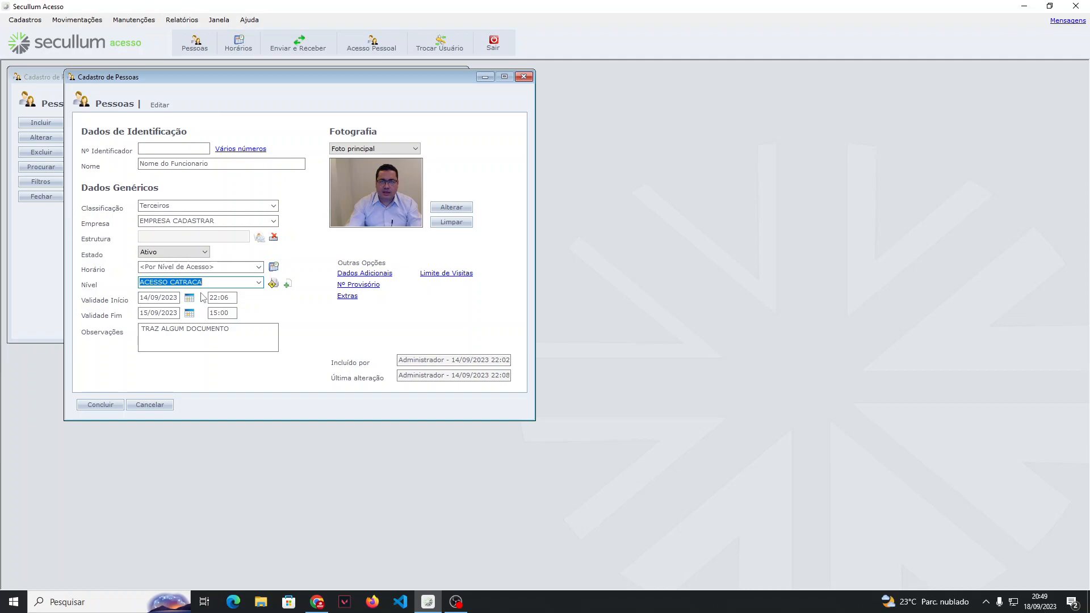
# Step: Try out the Bloqueado state for the person, followed by the Livre state
pyautogui.click(204, 252)
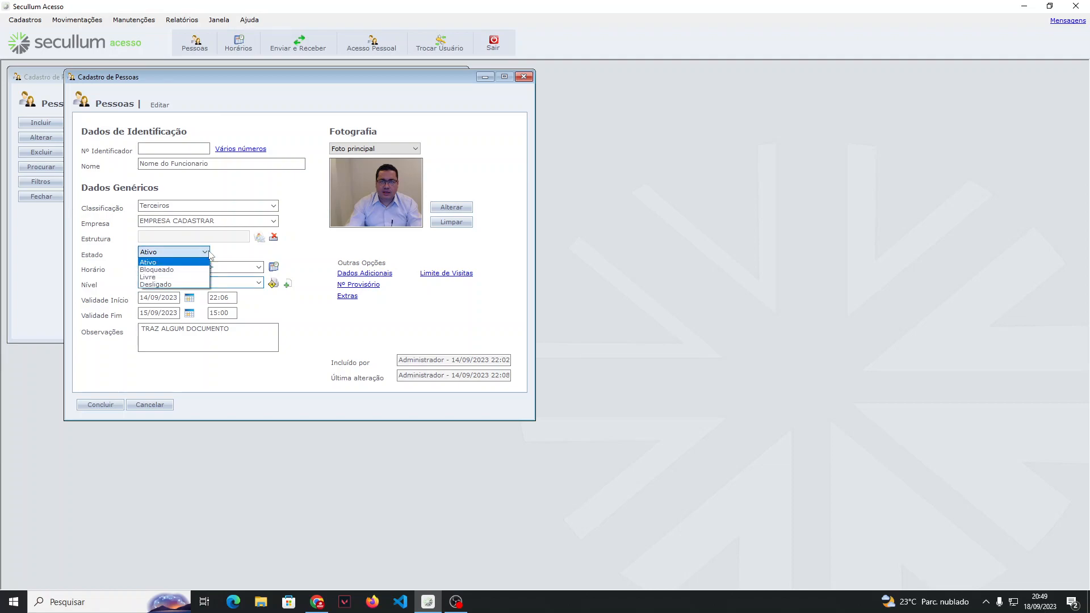
pyautogui.click(167, 270)
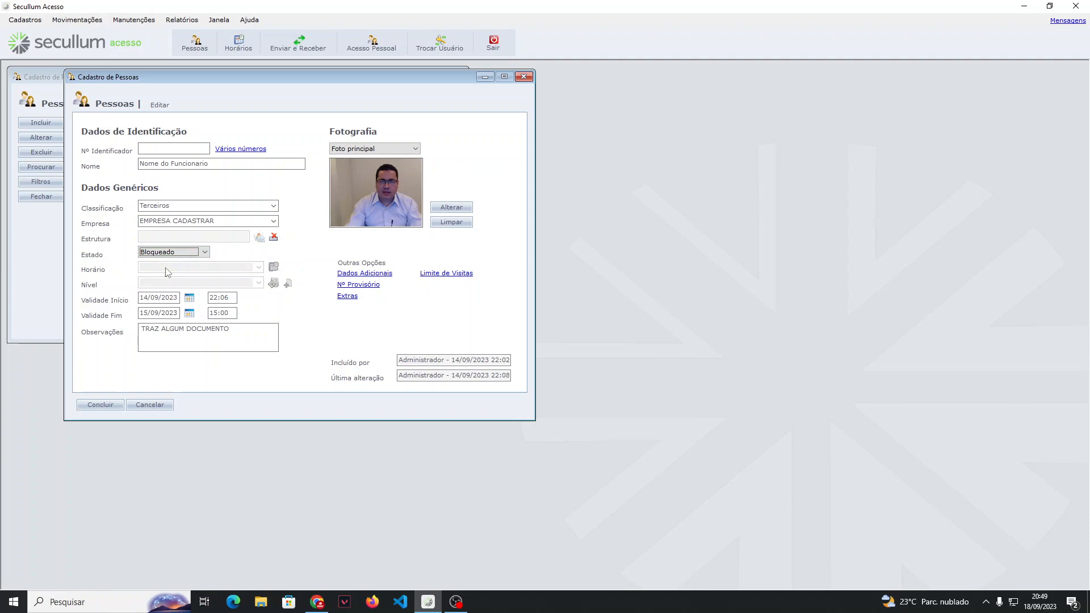
pyautogui.click(209, 256)
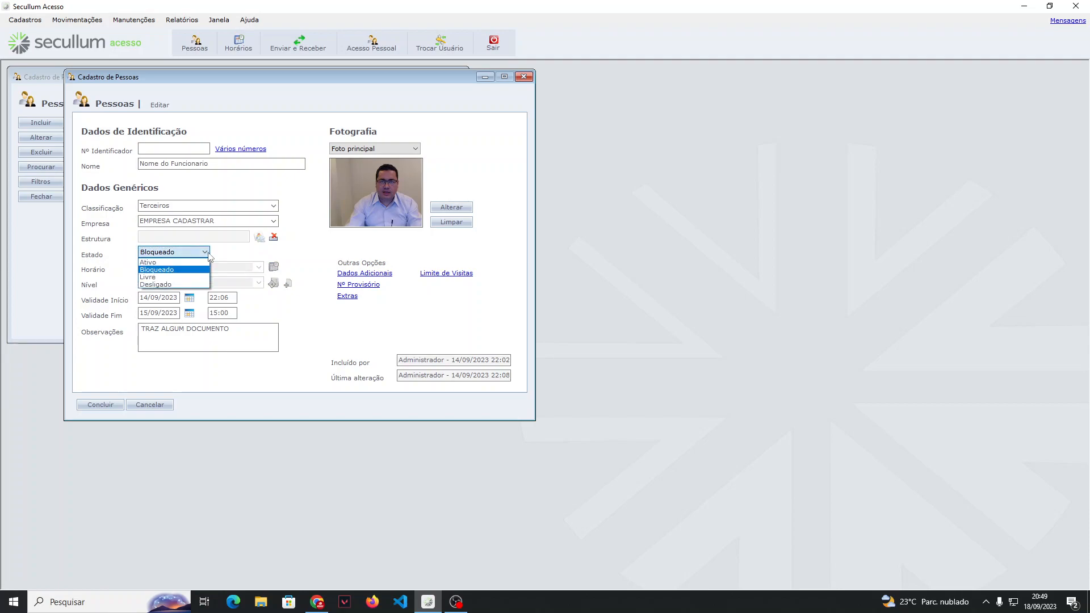
pyautogui.click(175, 278)
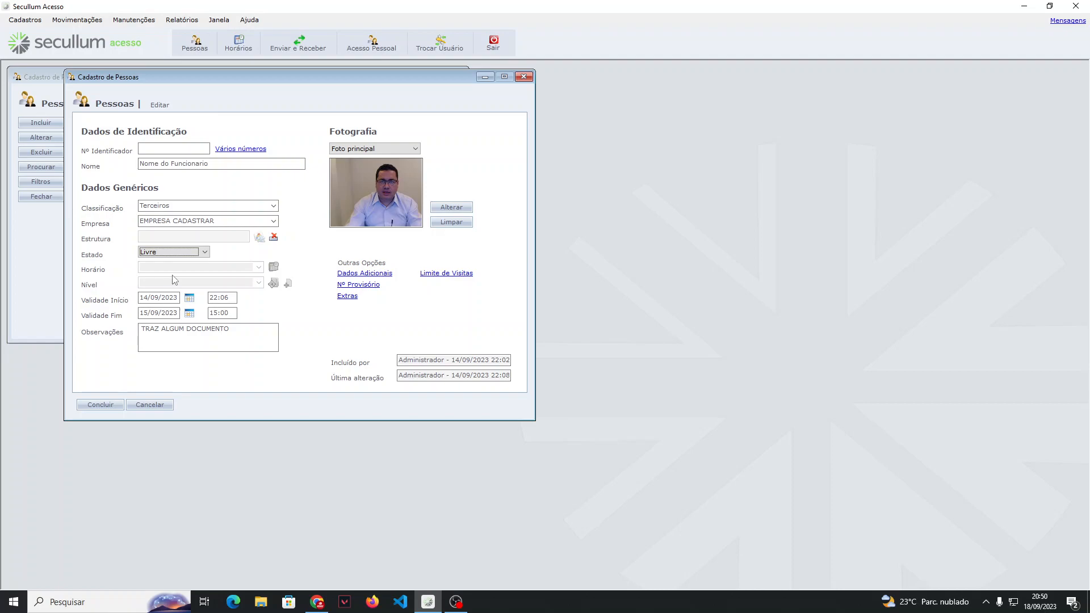
# Step: Return the state to Ativo, with schedule <Por Nível de Acesso> and access level ACESSO CATRACA
pyautogui.click(193, 252)
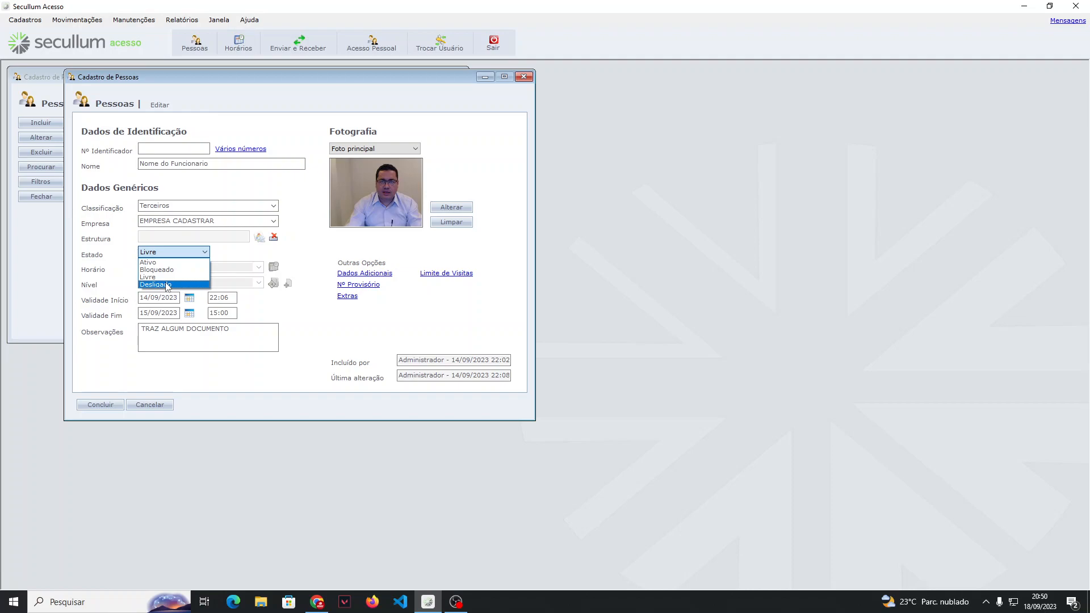
pyautogui.click(170, 262)
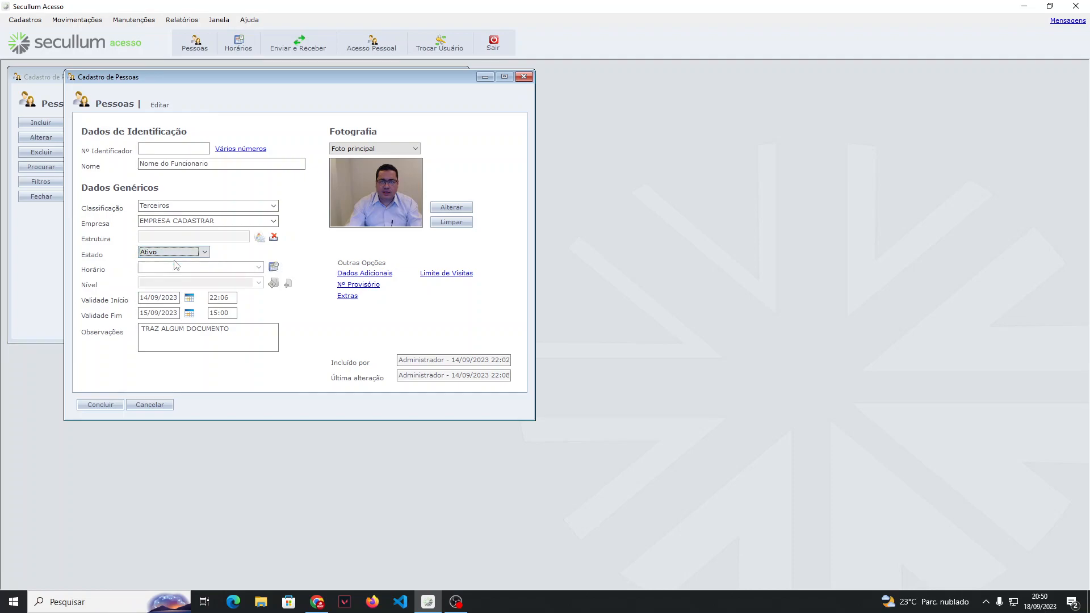
pyautogui.click(259, 268)
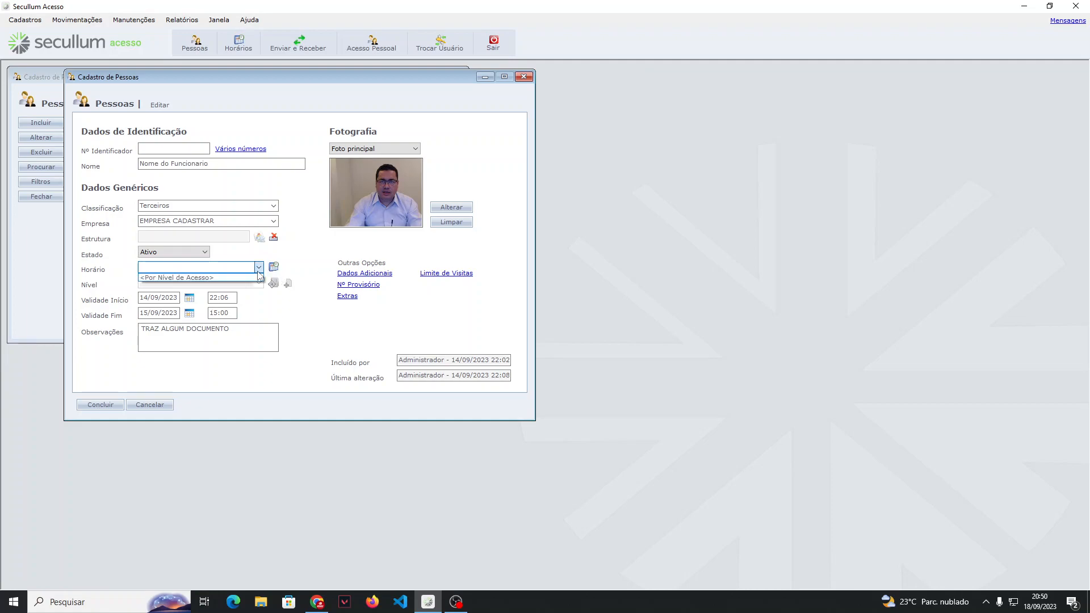
pyautogui.click(202, 278)
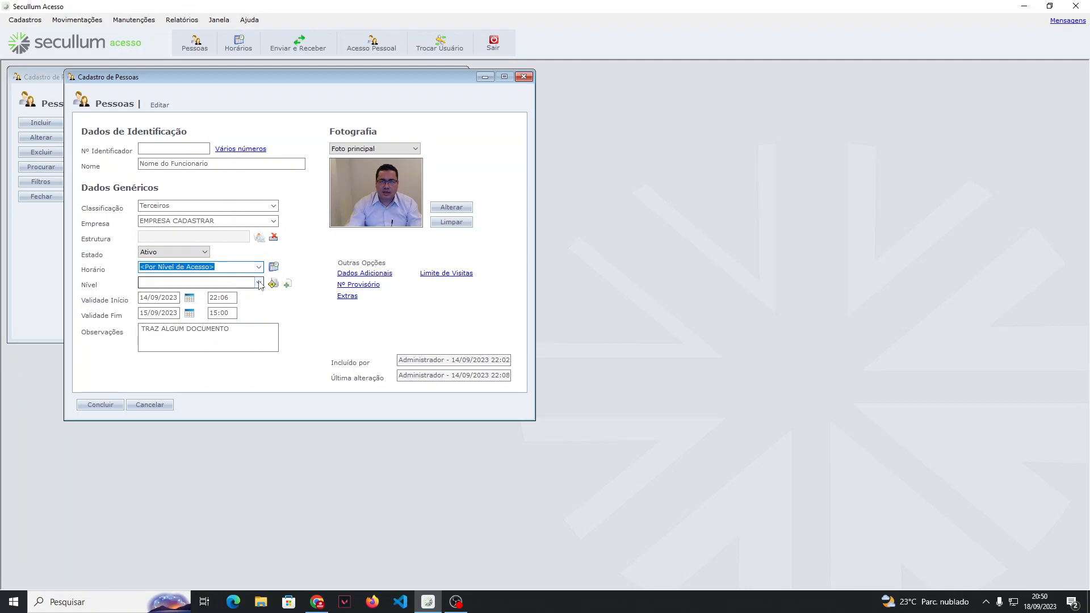
pyautogui.click(170, 282)
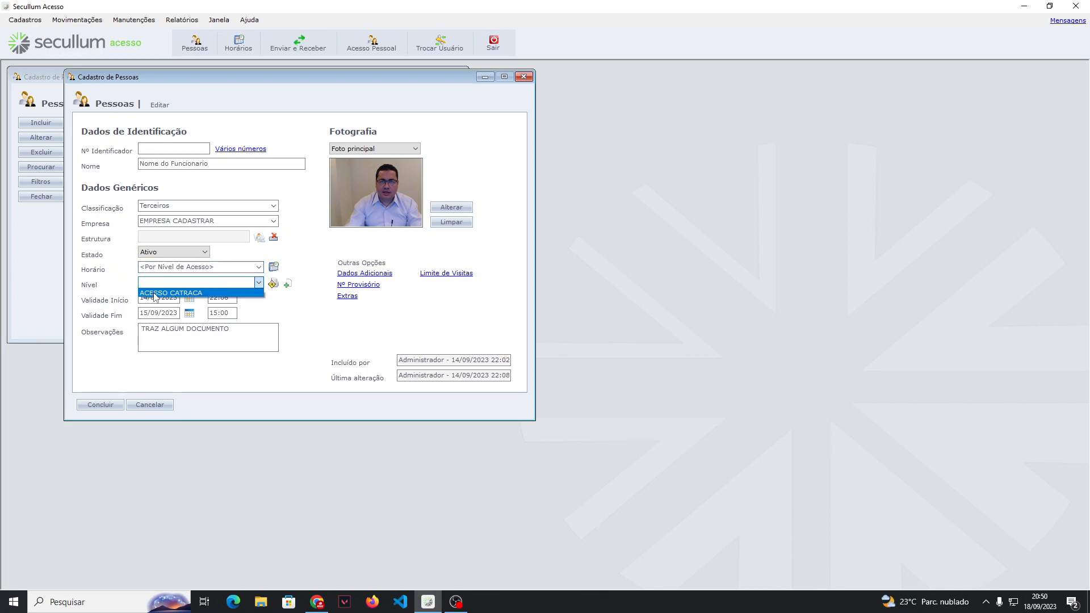
pyautogui.click(154, 293)
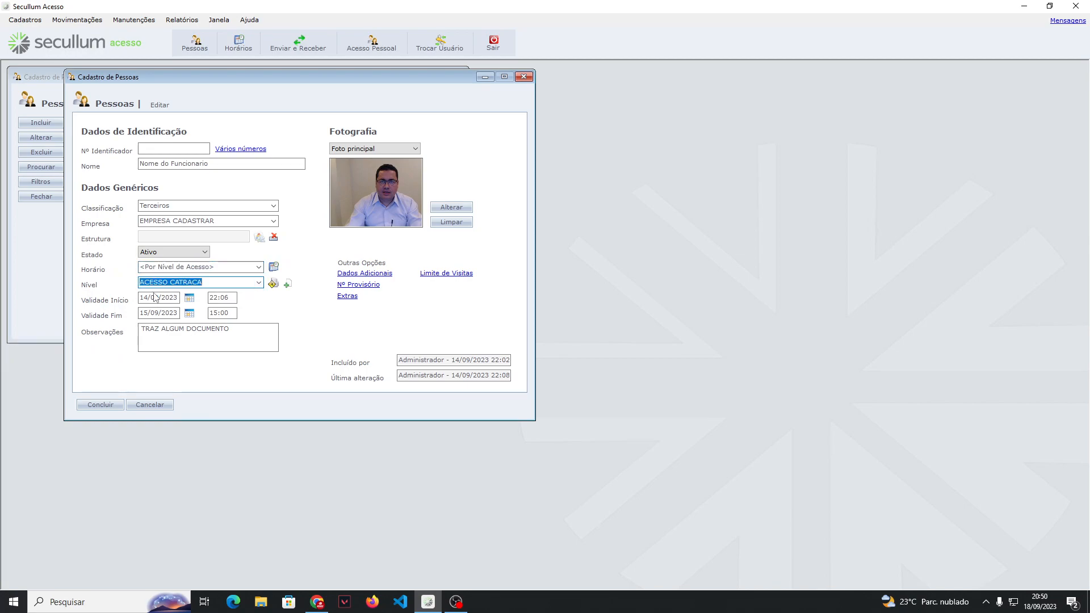
# Step: Set the person's state (Estado) to Livre
pyautogui.click(156, 252)
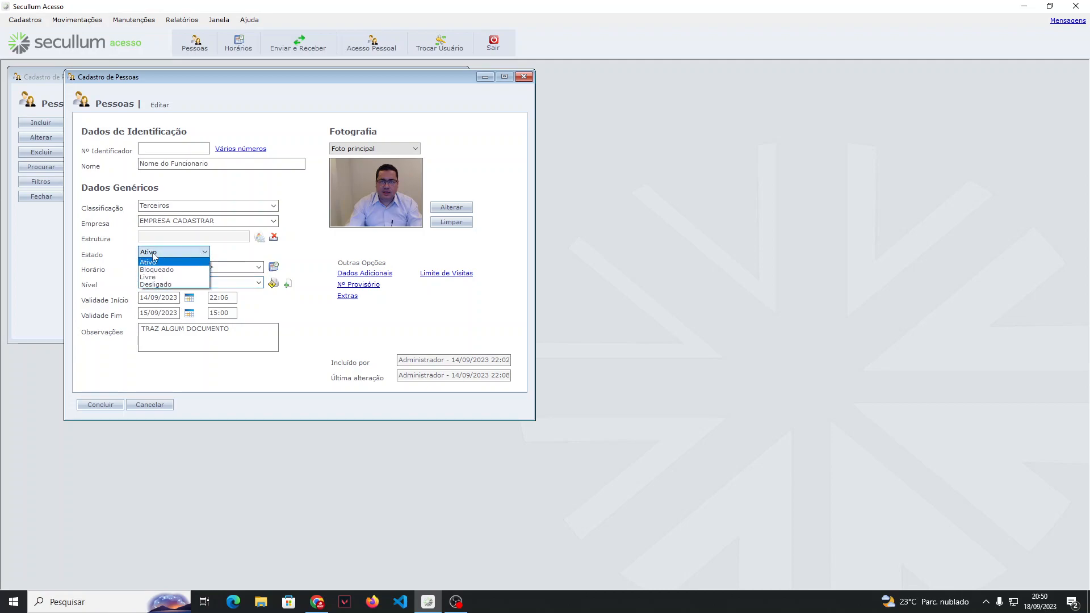
pyautogui.click(147, 277)
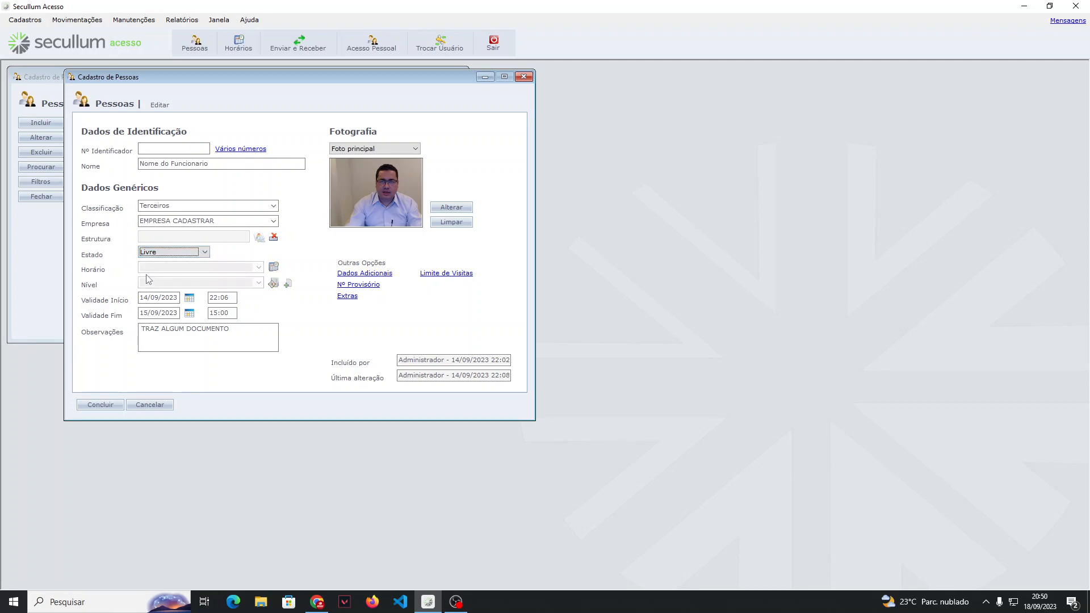
# Step: Set the validity end date (Validade Fim) to 17/09/2024
pyautogui.click(151, 297)
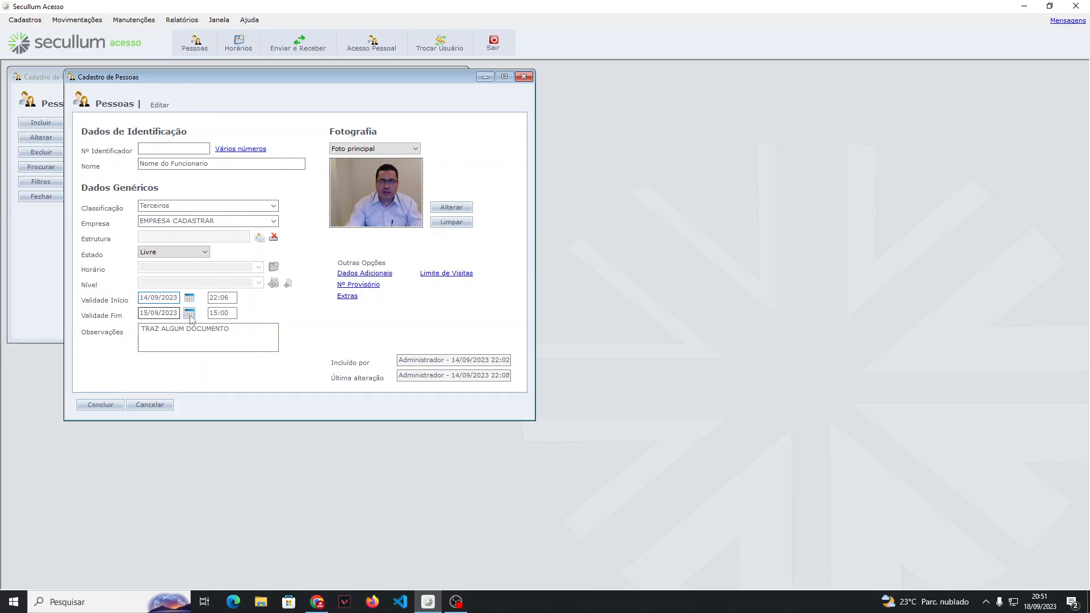
pyautogui.moveTo(178, 312); pyautogui.dragTo(139, 314)
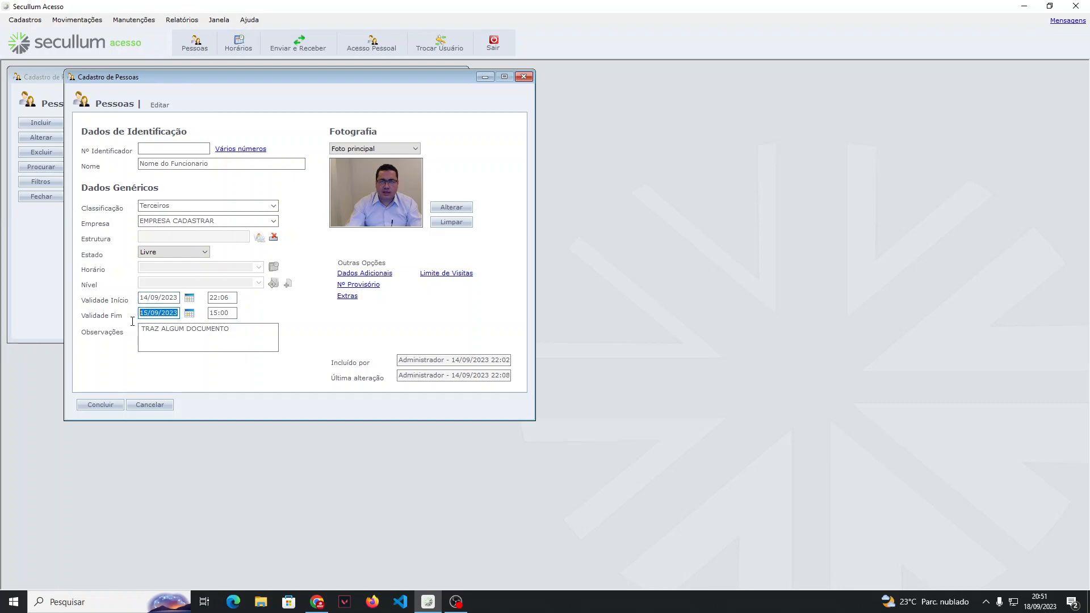
pyautogui.write('17/09/2024')
pyautogui.press('Tab')
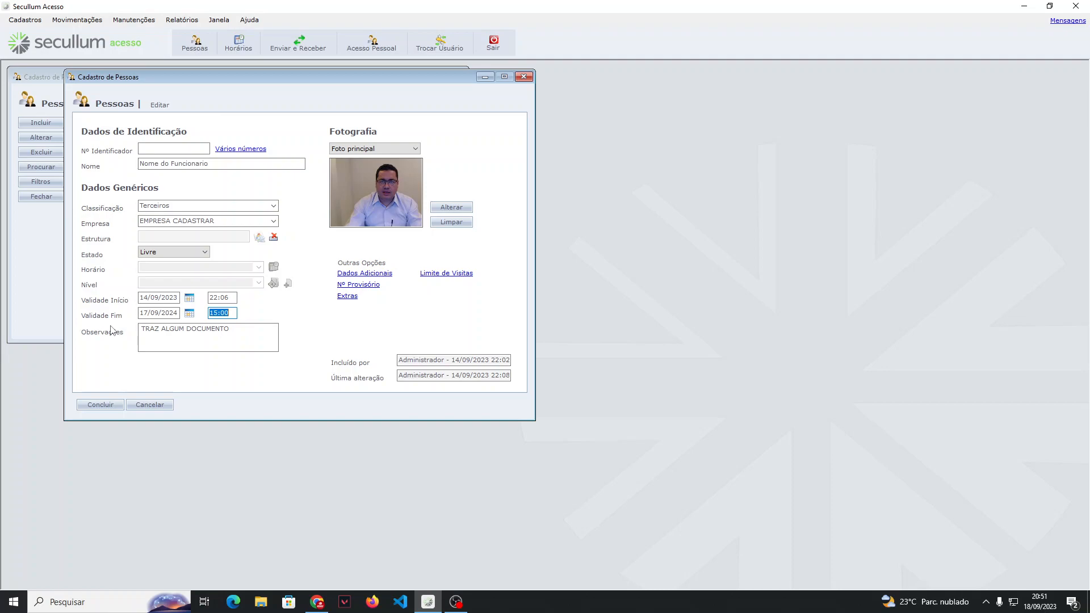
# Step: Clear the dates and times of both the validity start and the validity end
pyautogui.press('BackSpace')
pyautogui.hotkey('shift', 'Tab')
pyautogui.press('BackSpace')
pyautogui.hotkey('shift', 'Tab')
pyautogui.press('BackSpace')
pyautogui.hotkey('shift', 'Tab')
pyautogui.press('BackSpace')
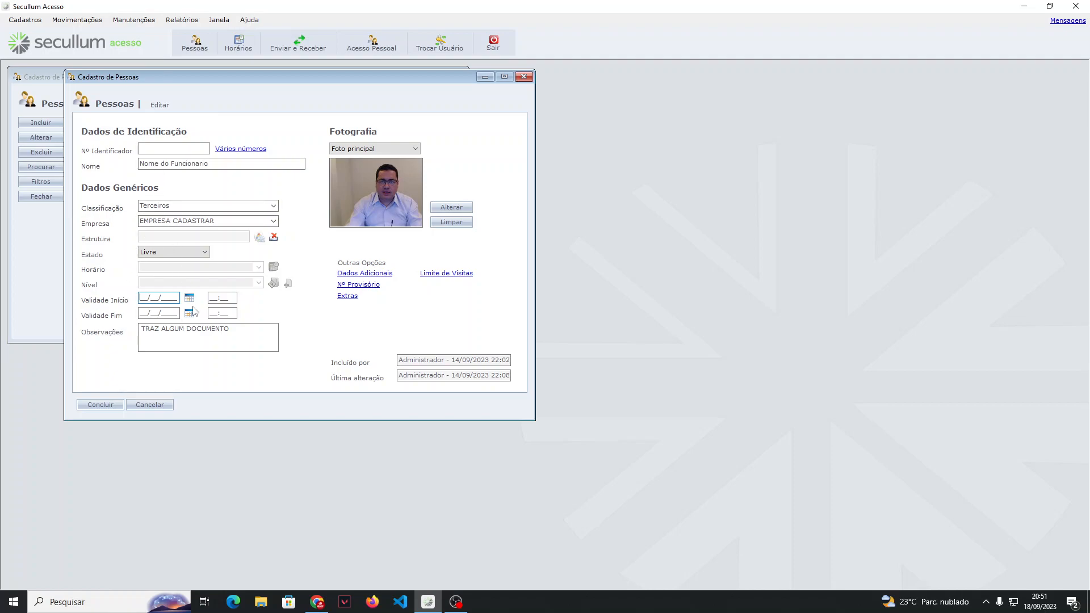
# Step: Enter a five-digit identifier number for the person and select it in its field
pyautogui.click(170, 150)
pyautogui.press('Tab')
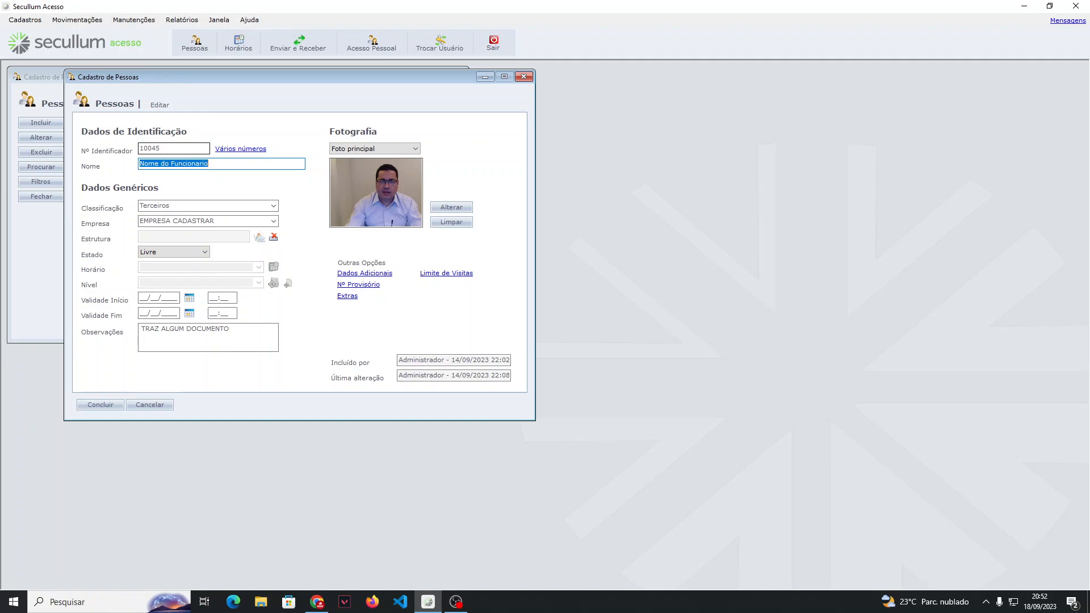
pyautogui.moveTo(195, 148); pyautogui.dragTo(120, 158)
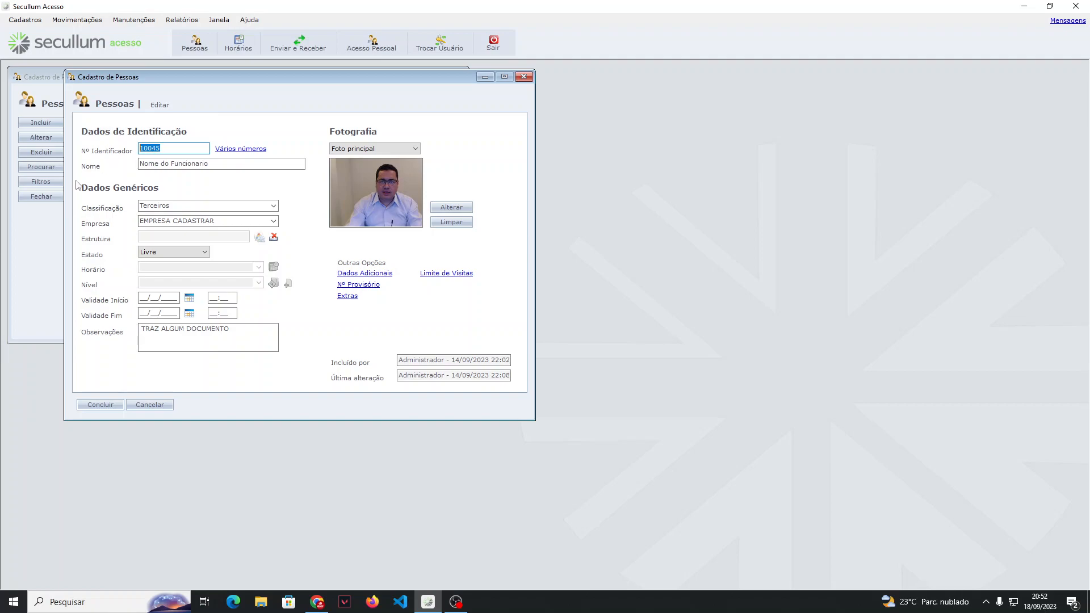
# Step: View the person's additional data form (Dados Adicionais) and close it
pyautogui.click(346, 275)
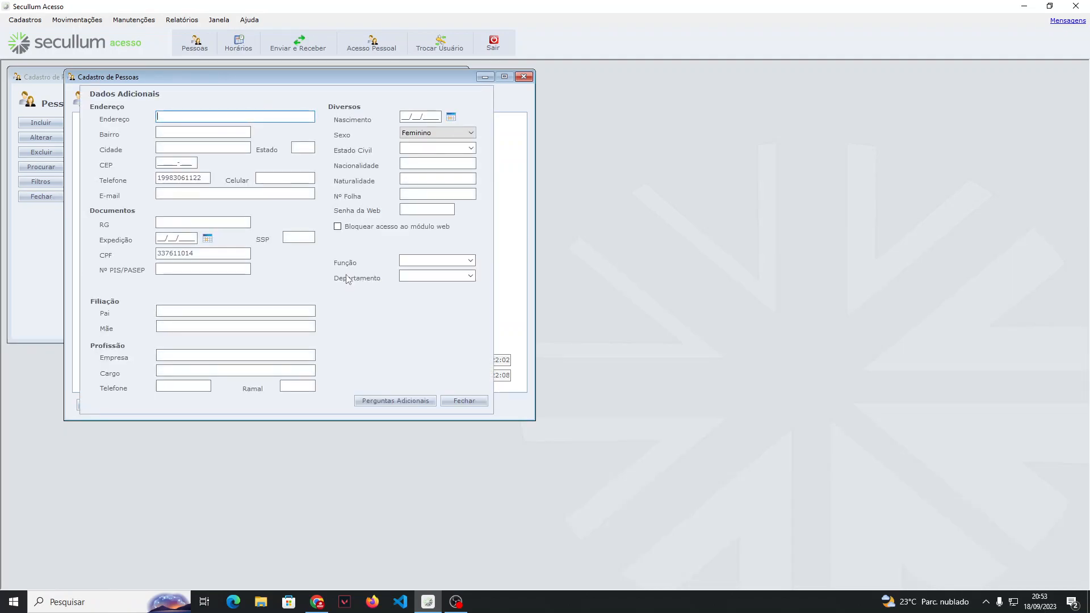
pyautogui.click(470, 402)
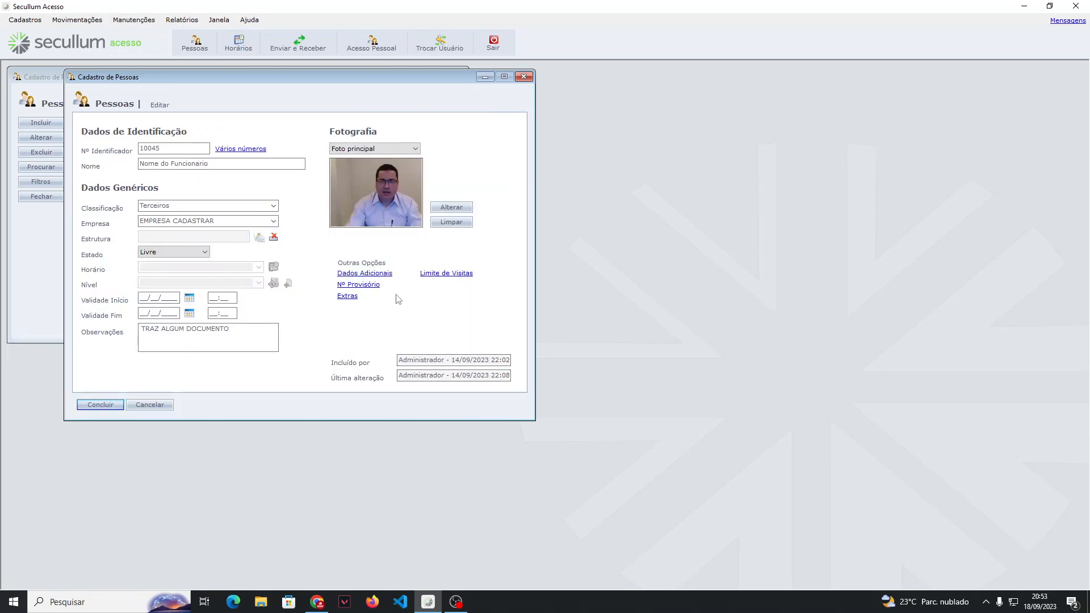
# Step: Enter an eleven-digit provisional number for the person in the Nº Provisório form
pyautogui.click(372, 286)
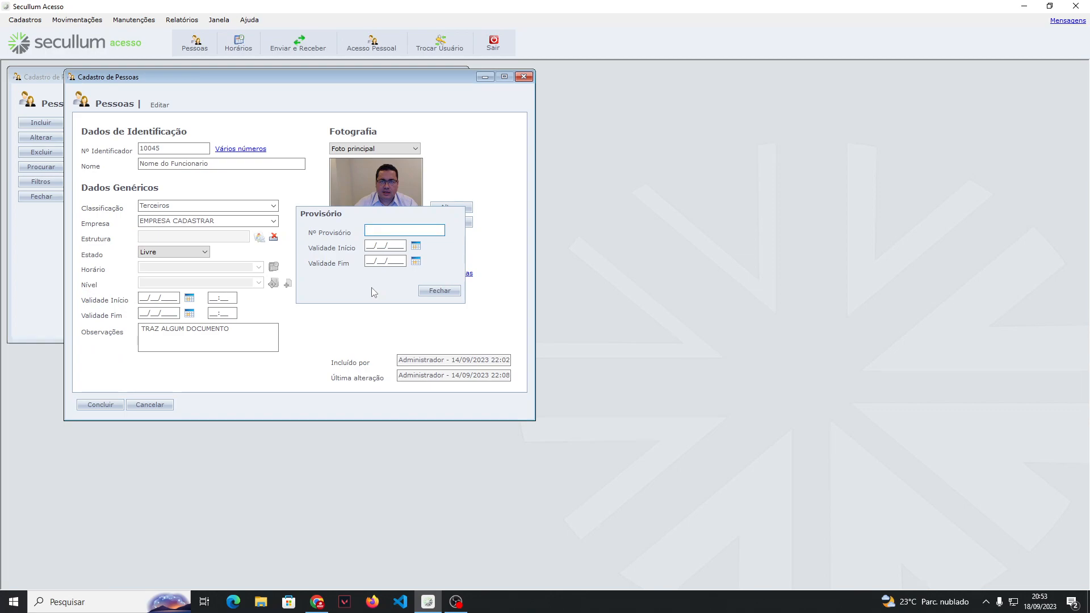
pyautogui.press('Tab')
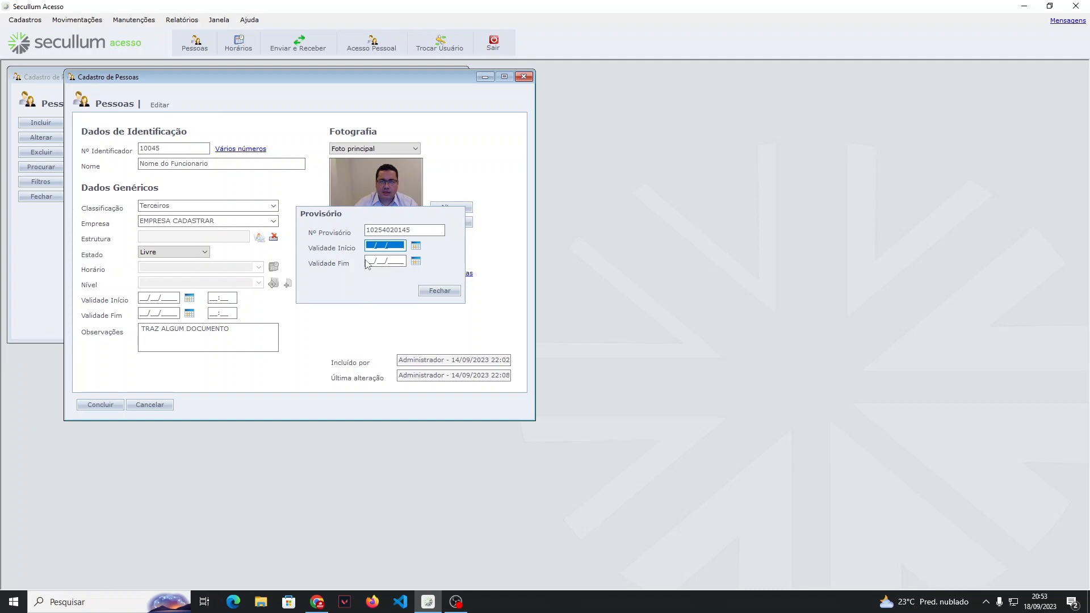
# Step: Clear the person's provisional number and close the Provisório form
pyautogui.moveTo(418, 229); pyautogui.dragTo(367, 230)
pyautogui.press('BackSpace')
pyautogui.press('Tab')
pyautogui.click(413, 230)
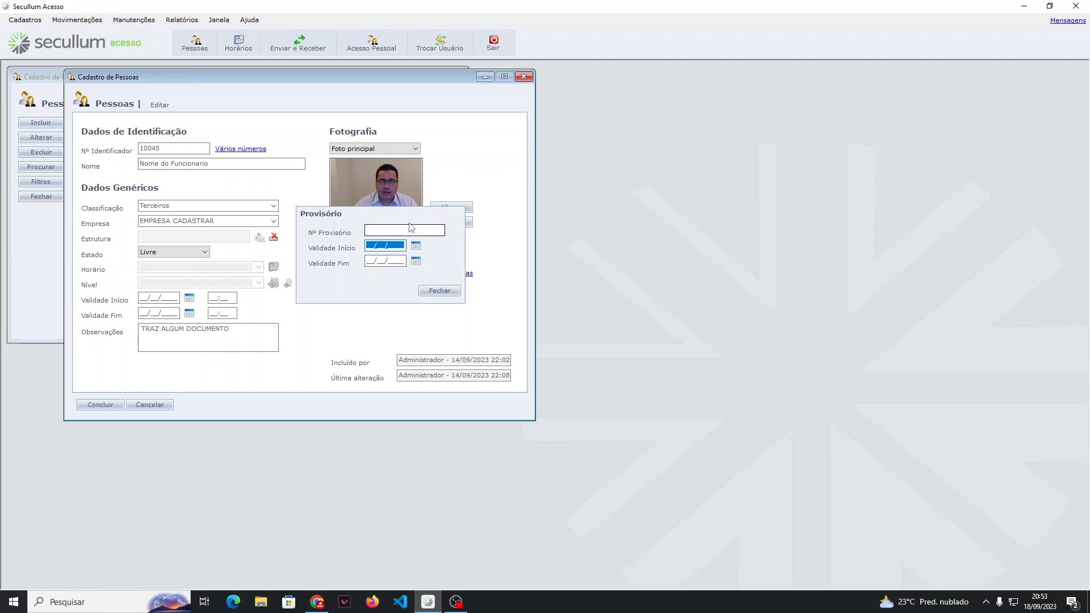
pyautogui.click(441, 291)
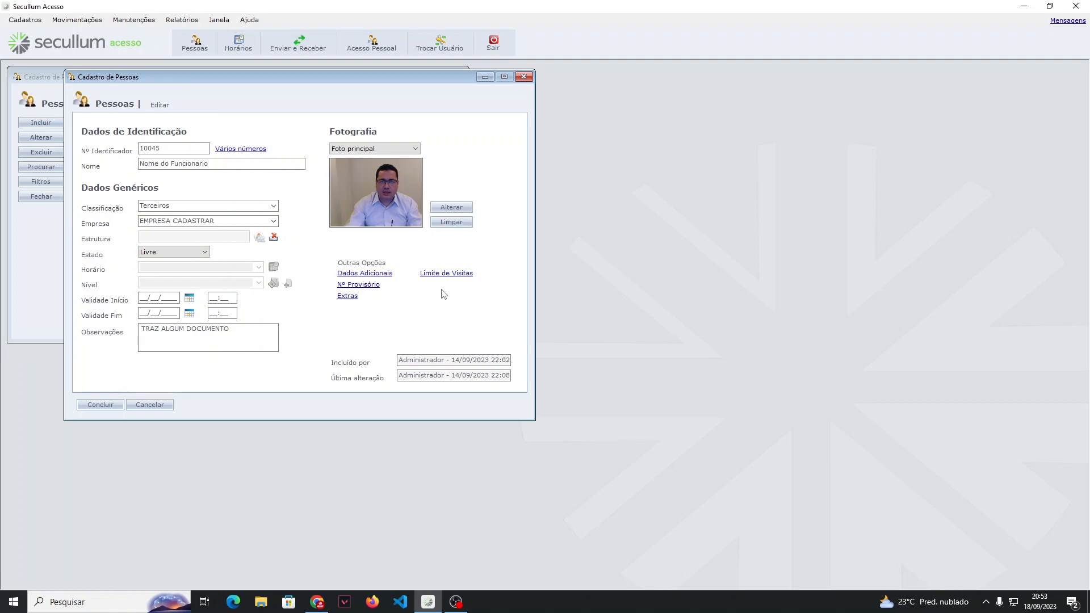
# Step: Activate the visit limit for this person with a maximum of 2 and a current quantity of 0, and close the form
pyautogui.click(436, 275)
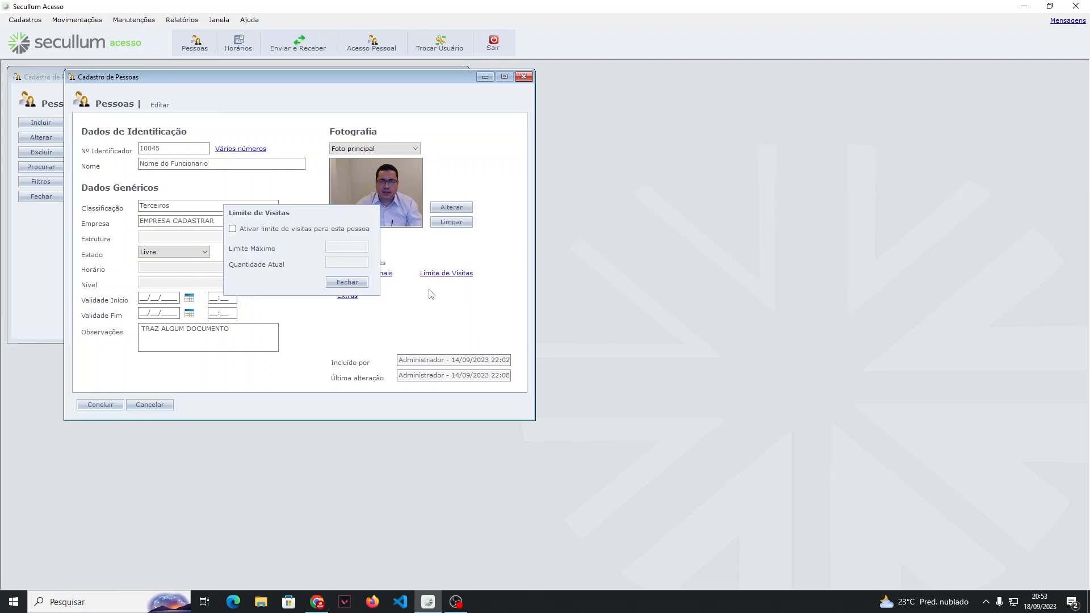
pyautogui.click(307, 232)
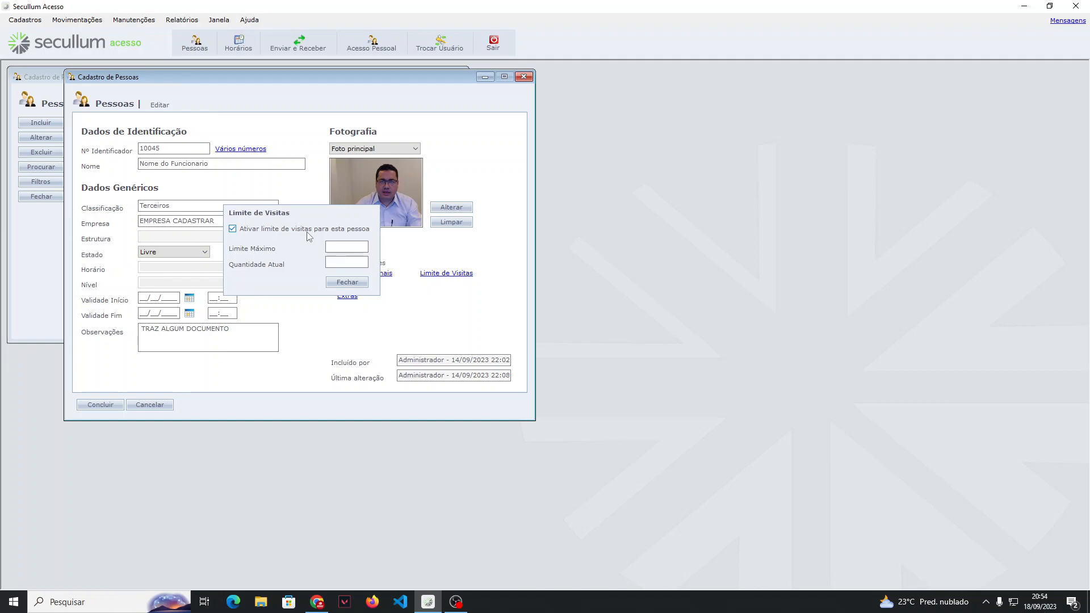
pyautogui.click(345, 248)
pyautogui.press('Tab')
pyautogui.click(319, 229)
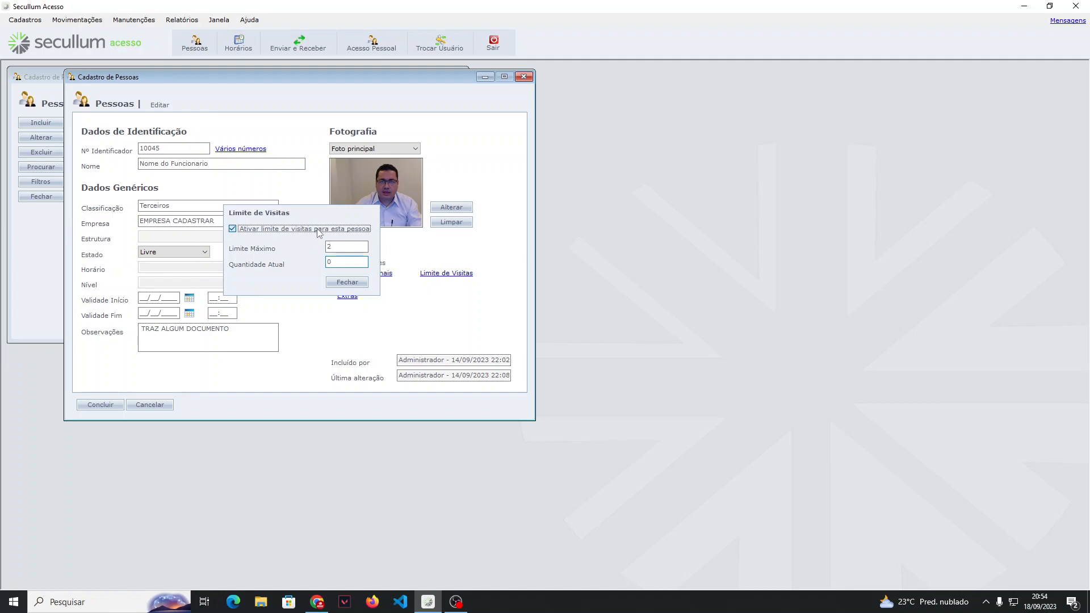
pyautogui.click(346, 284)
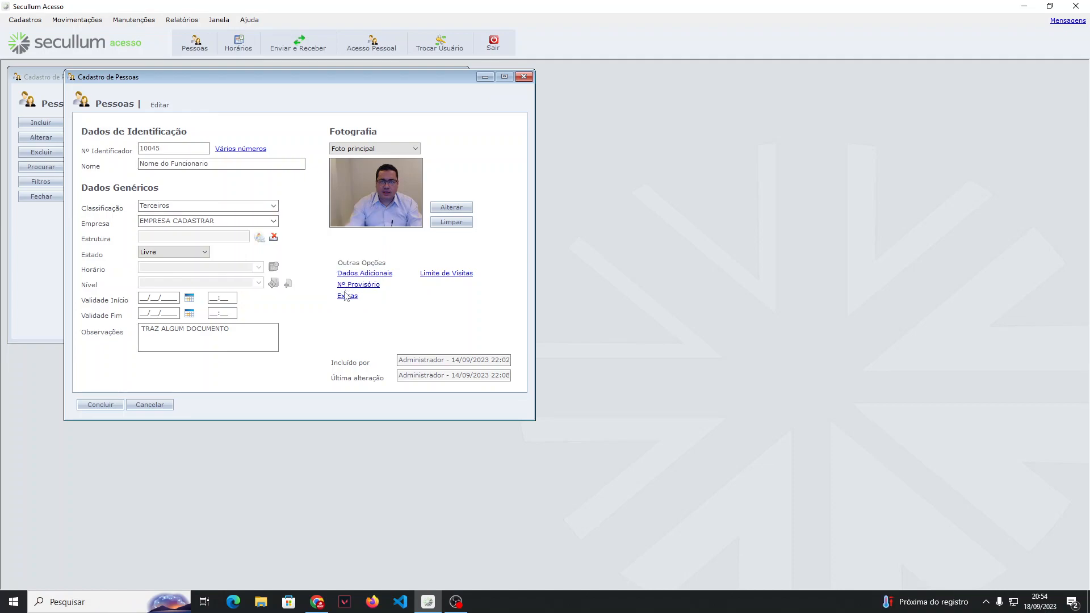
# Step: Set the person's company (Empresa) to IDSEC PONTO E ACESSO
pyautogui.click(348, 298)
pyautogui.click(585, 338)
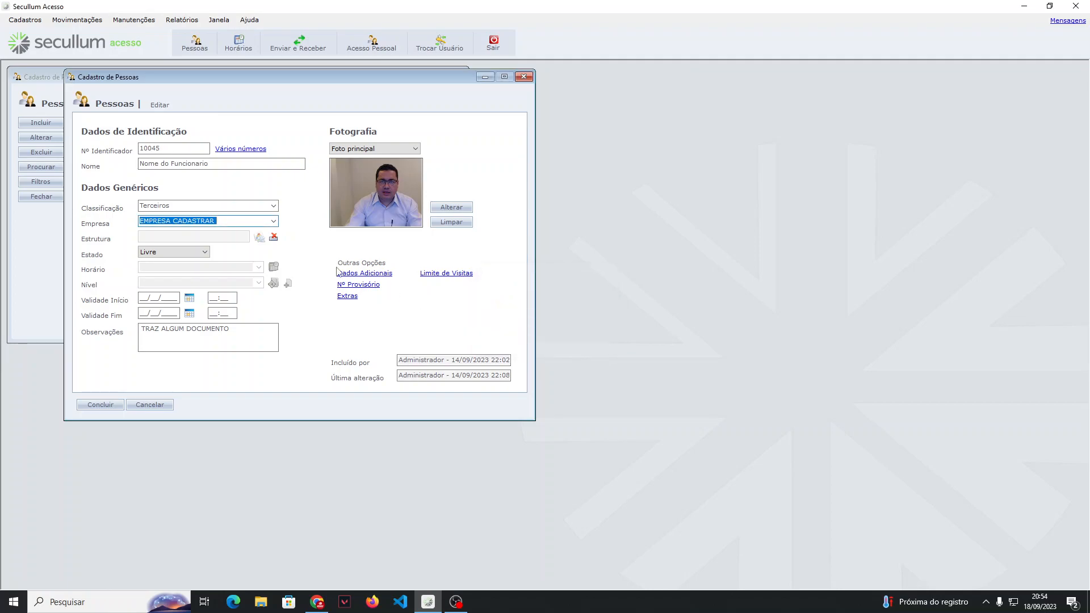
pyautogui.click(273, 221)
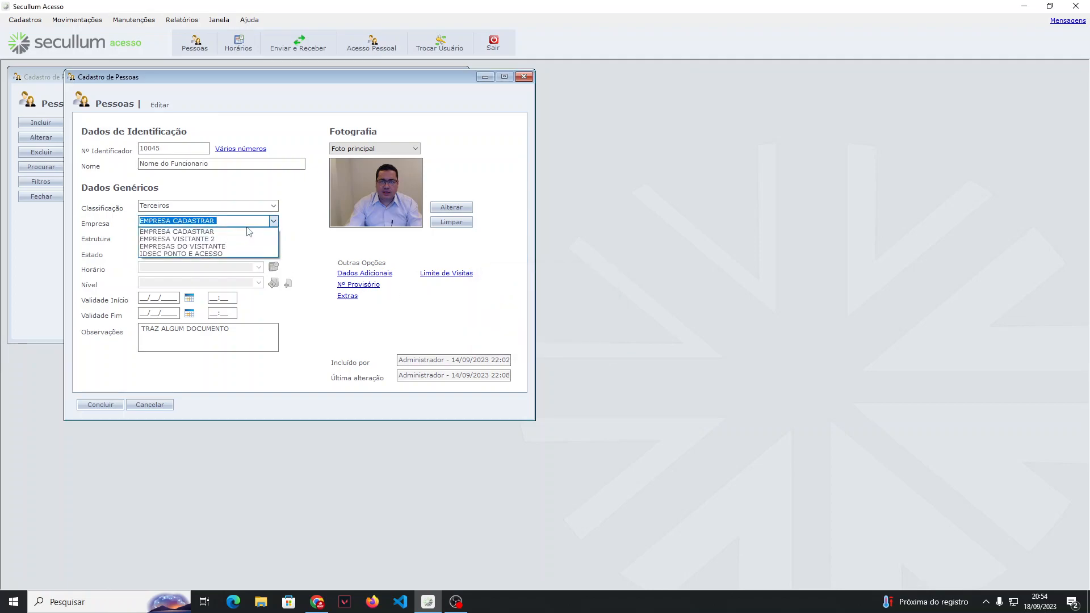
pyautogui.click(221, 253)
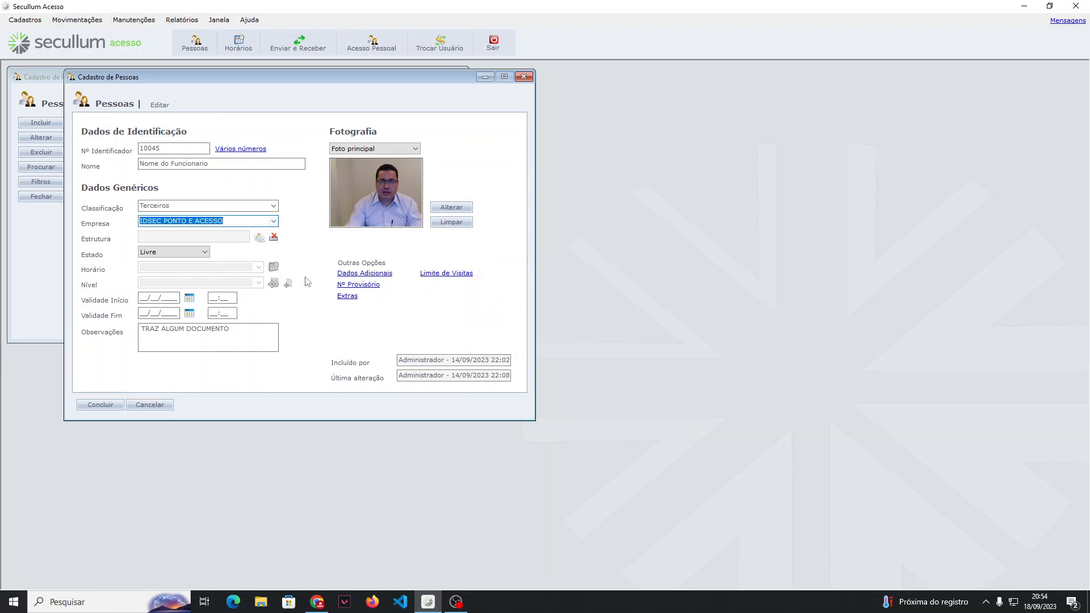
# Step: Add an extra release (Liberações Extras) for the person with validity start and end both set to 23/09/2023
pyautogui.click(347, 296)
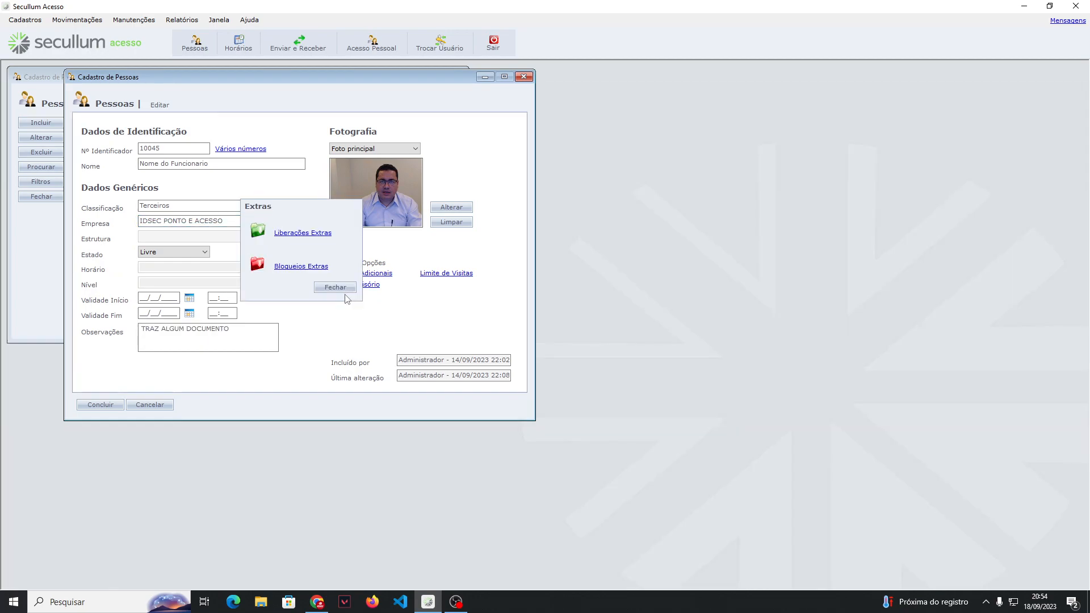
pyautogui.click(309, 234)
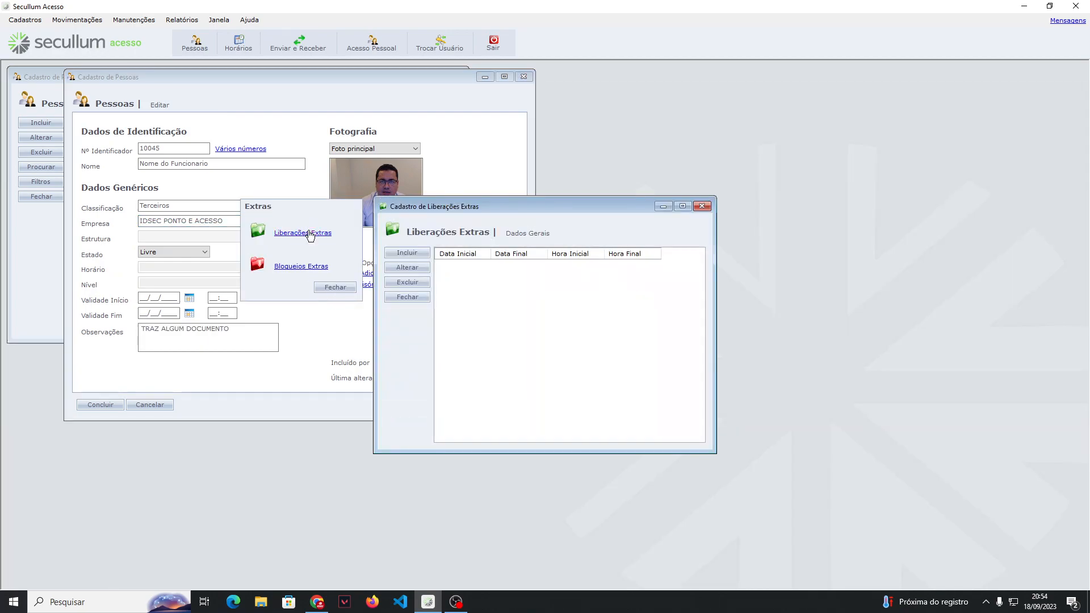
pyautogui.click(407, 252)
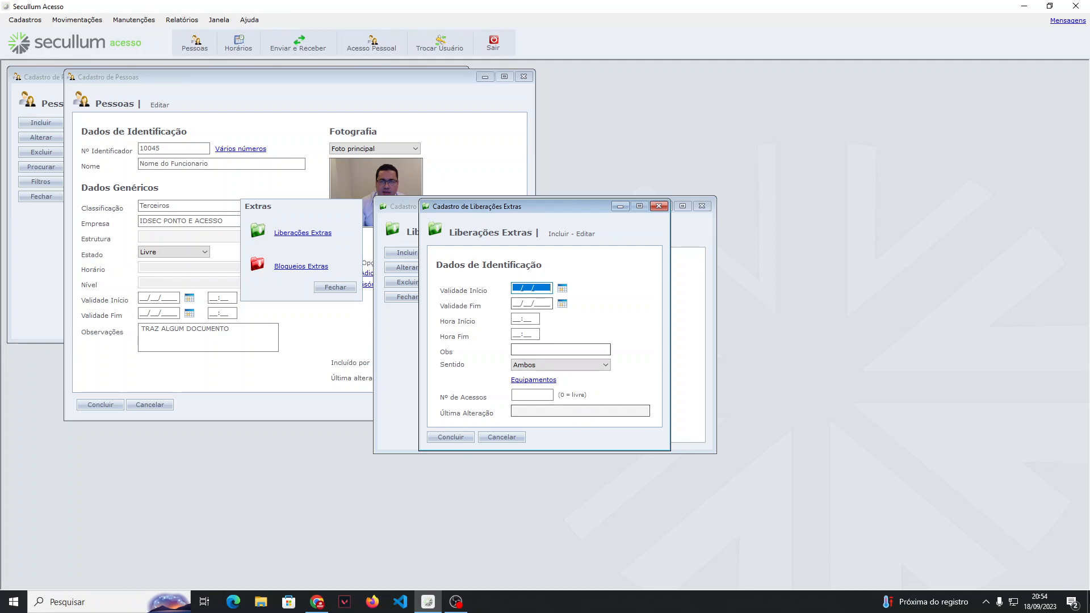
pyautogui.click(1039, 602)
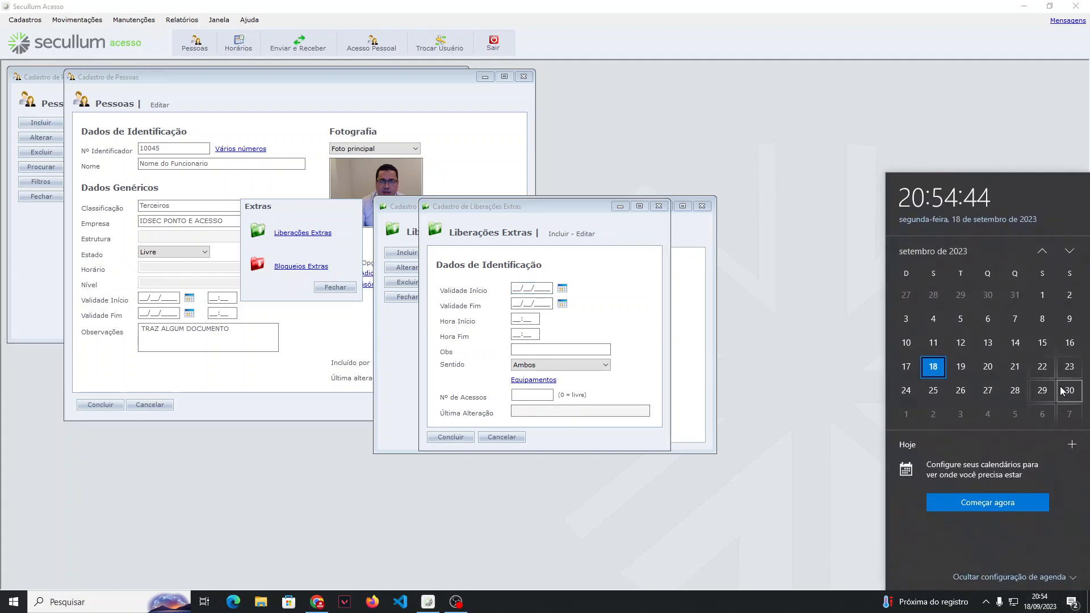
pyautogui.click(509, 294)
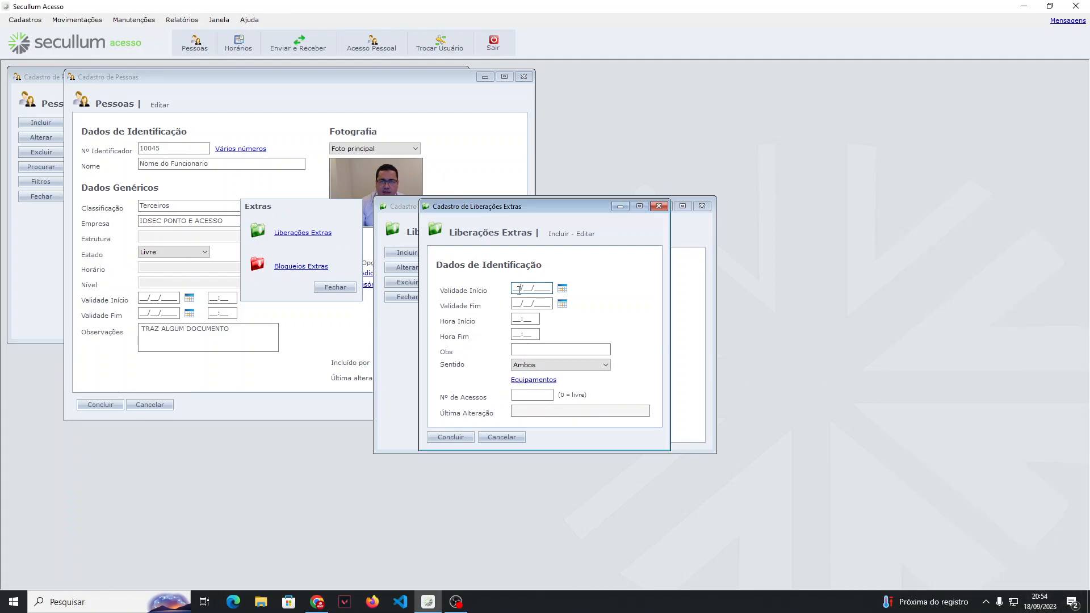
pyautogui.click(517, 291)
pyautogui.write('28092023')
pyautogui.press('Tab')
pyautogui.write('23092023')
pyautogui.press('Tab')
# Step: Set the extra release's hours from 00:00 to 23:59, direction Ambos and 2 accesses, and save it
pyautogui.write('00:00')
pyautogui.press('Tab')
pyautogui.write('2359')
pyautogui.press('Tab')
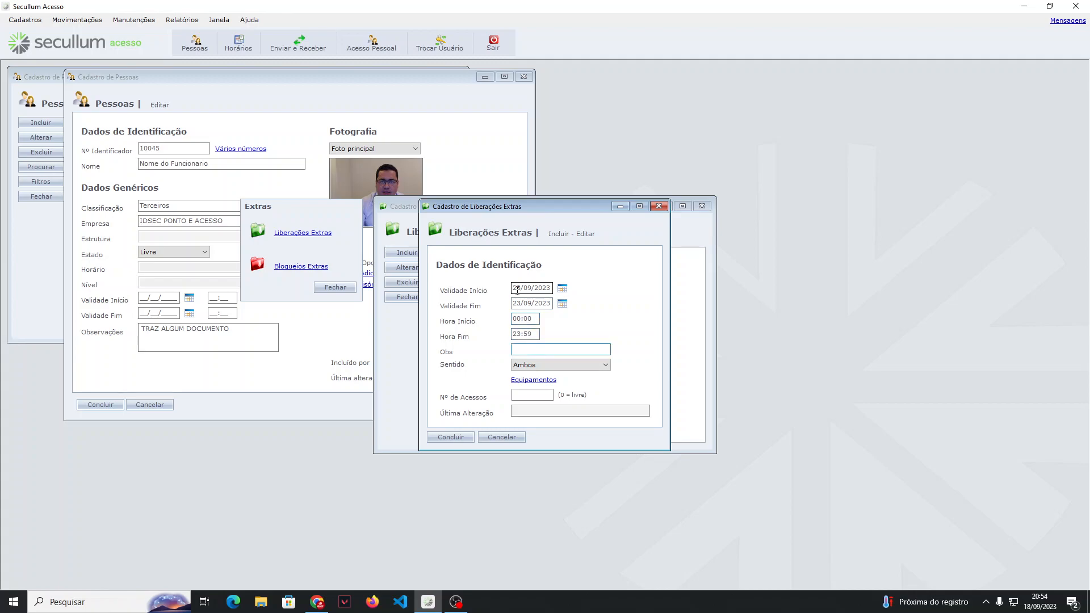
pyautogui.click(528, 365)
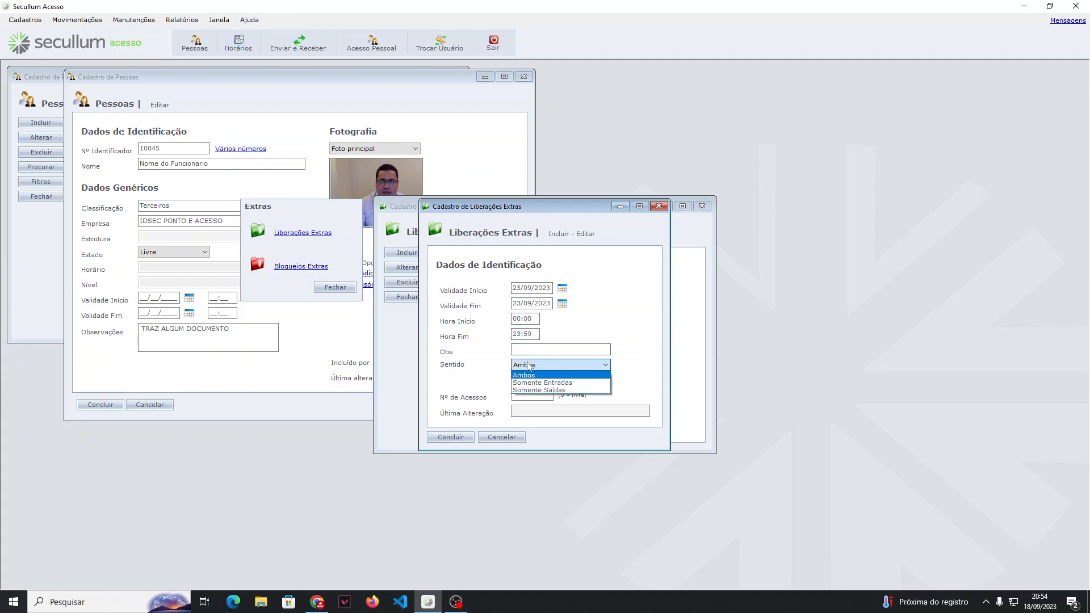
pyautogui.click(533, 364)
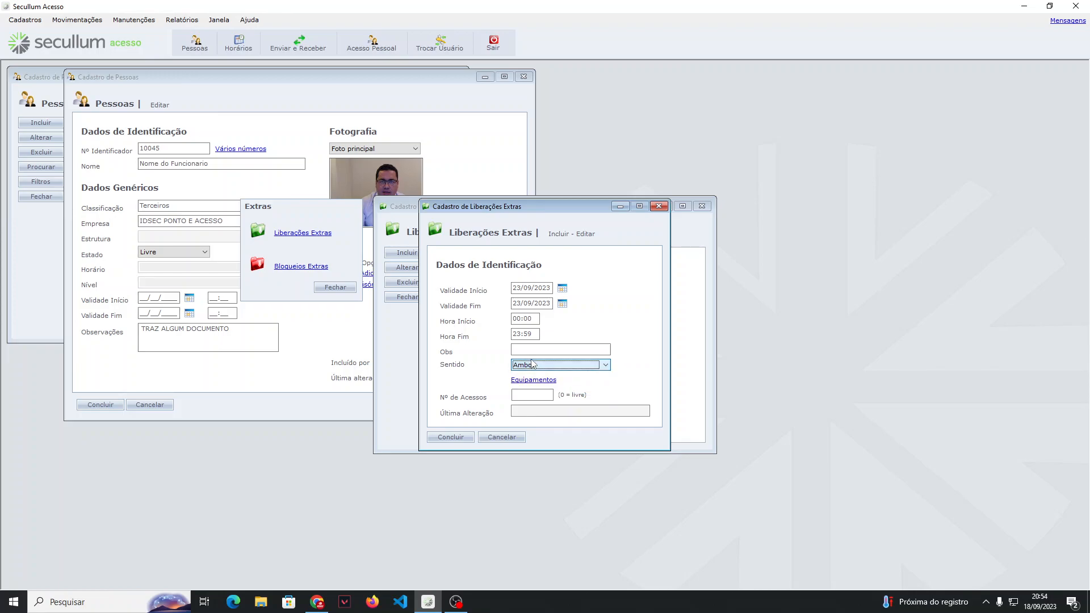
pyautogui.click(518, 394)
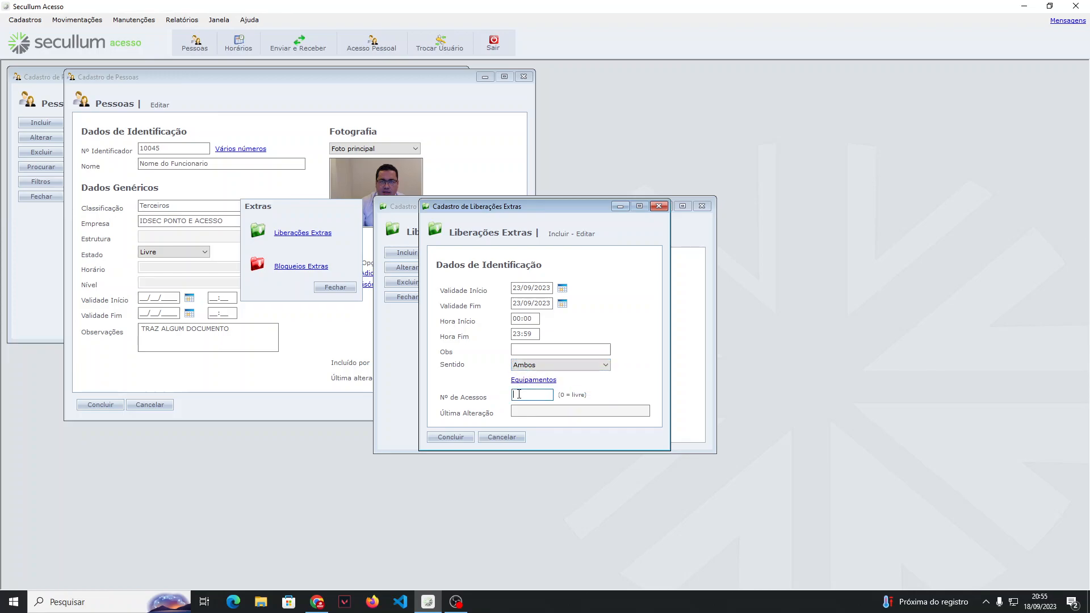
pyautogui.write('2')
pyautogui.click(461, 438)
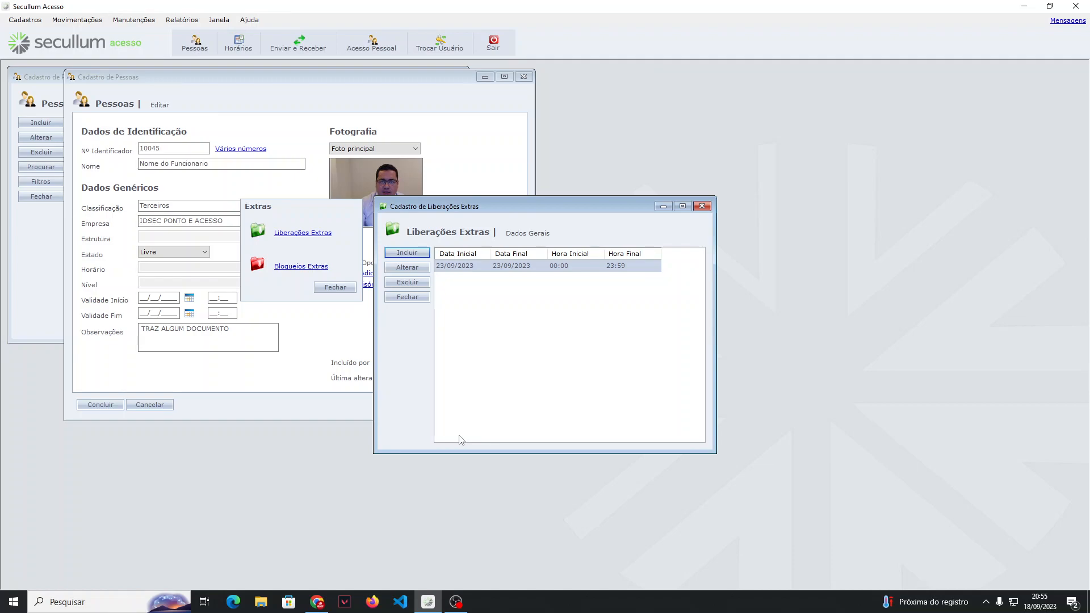
# Step: Delete the extra release dated 23/09/2023 and close the list of extra releases
pyautogui.click(408, 282)
pyautogui.click(547, 340)
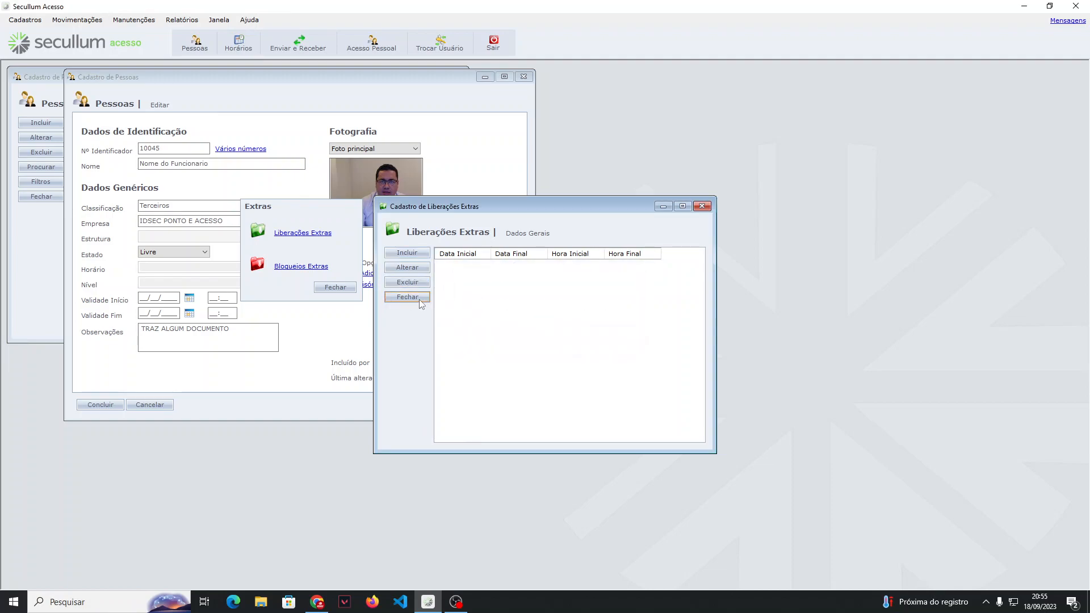
pyautogui.click(417, 297)
# Step: Start a new extra block (Bloqueios Extras) of type Período with validity start 19/09/2023
pyautogui.click(297, 266)
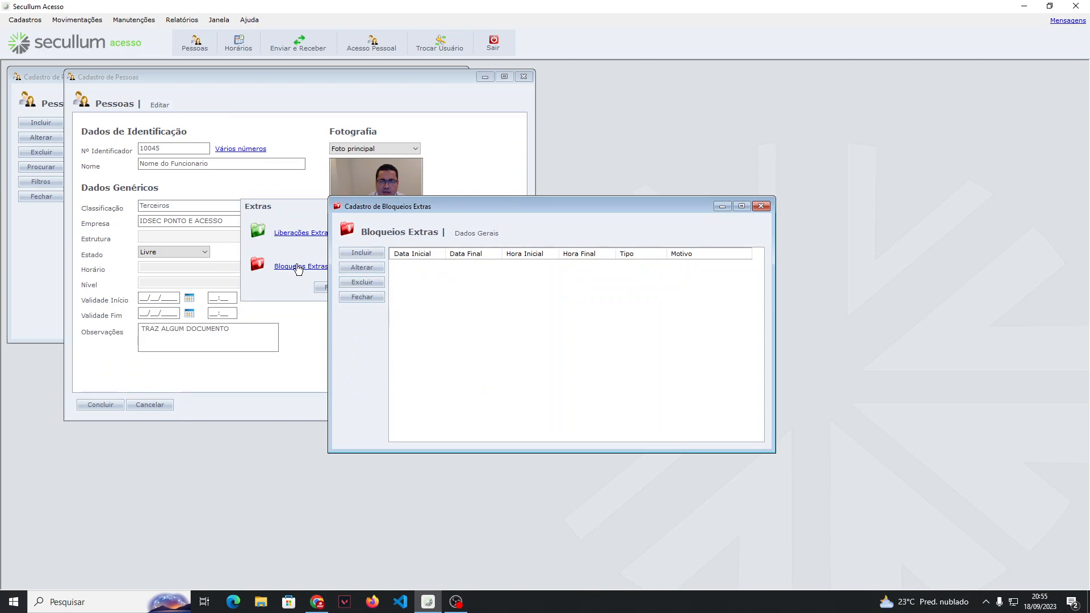
pyautogui.click(358, 253)
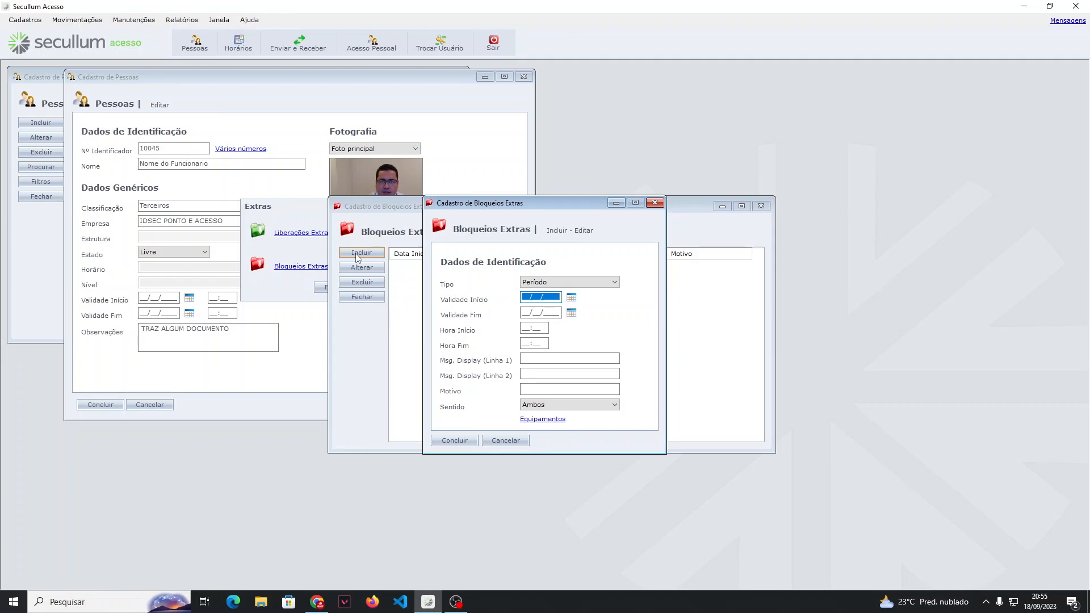
pyautogui.write('19/09/2023')
pyautogui.press('Tab')
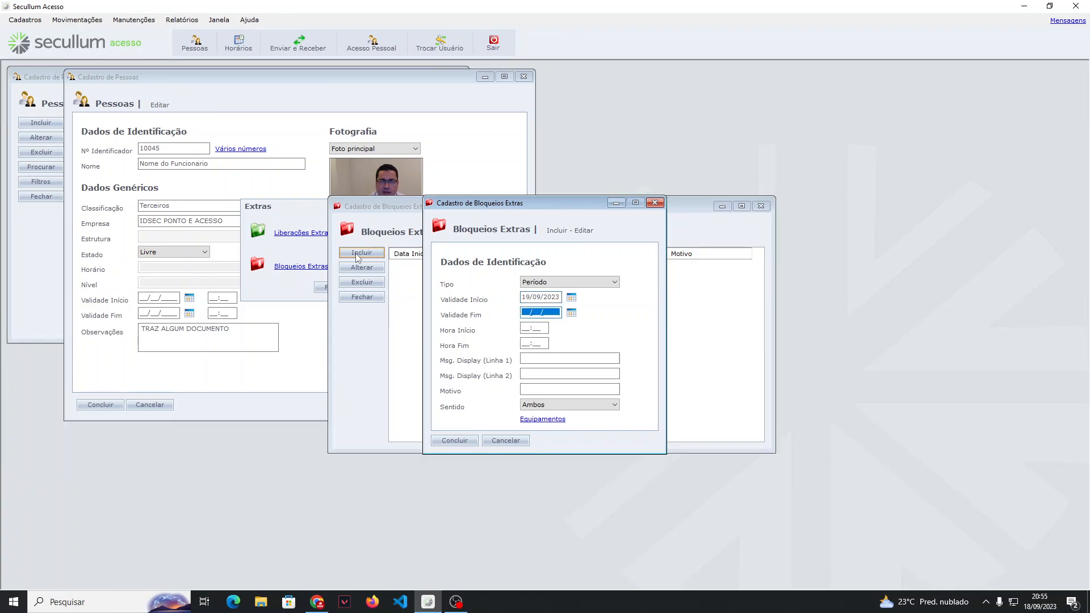
# Step: Enter 18/10/0223 as the block's validity end date and leave its start and end hours blank
pyautogui.press('Tab')
pyautogui.hotkey('shift', 'Tab')
pyautogui.write('180102023')
pyautogui.press('Tab')
pyautogui.write('0000')
pyautogui.press('BackSpace')
pyautogui.press('BackSpace')
pyautogui.press('BackSpace')
pyautogui.press('BackSpace')
pyautogui.press('Tab')
pyautogui.press('Tab')
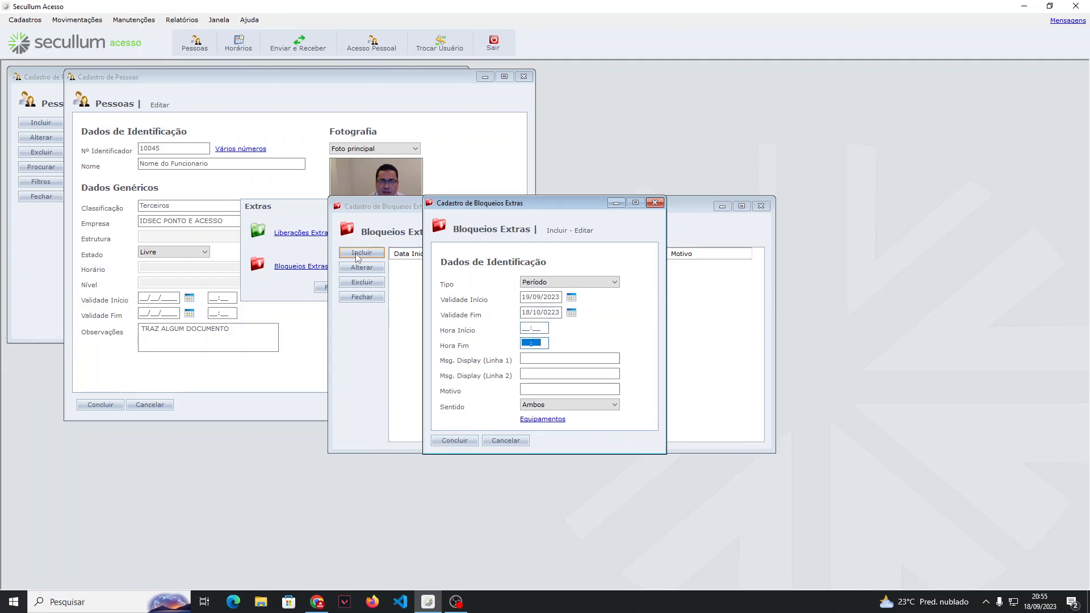
# Step: Set the block's display message to "funcionario em" on line 1 and "ferias" on line 2, and try to save the block
pyautogui.write('fun')
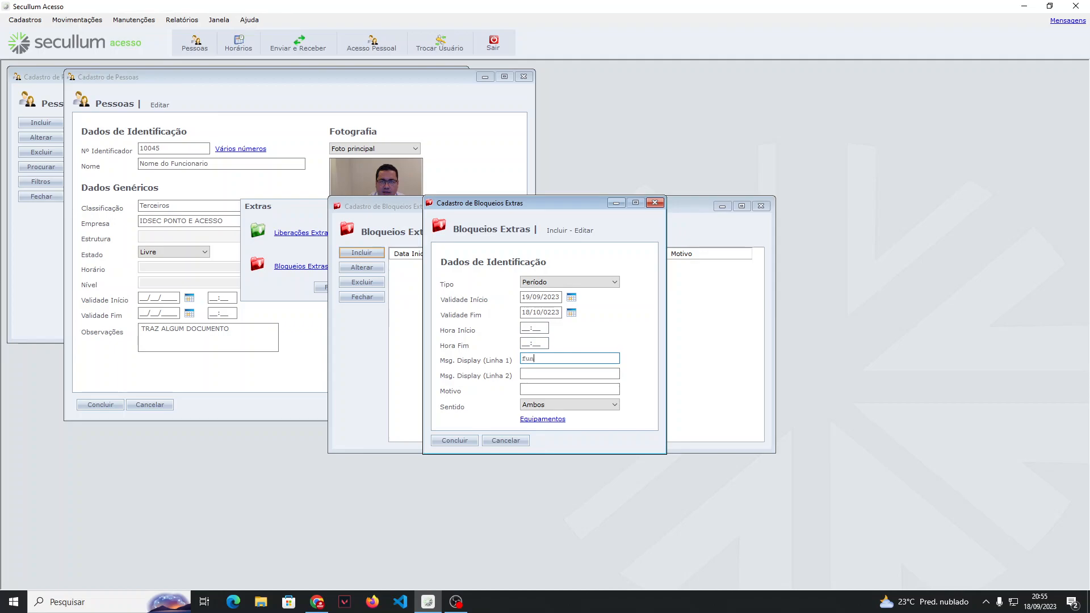
pyautogui.write('cionario em f')
pyautogui.hotkey('shift', 'Tab')
pyautogui.press('End')
pyautogui.press('BackSpace')
pyautogui.press('BackSpace')
pyautogui.press('BackSpace')
pyautogui.write('ferias')
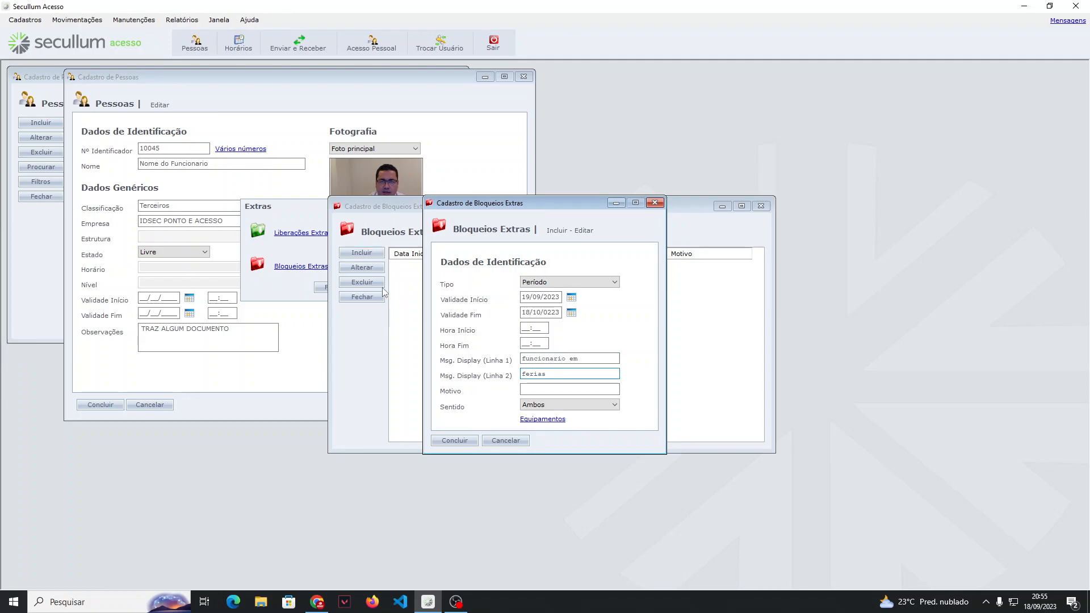
pyautogui.click(454, 441)
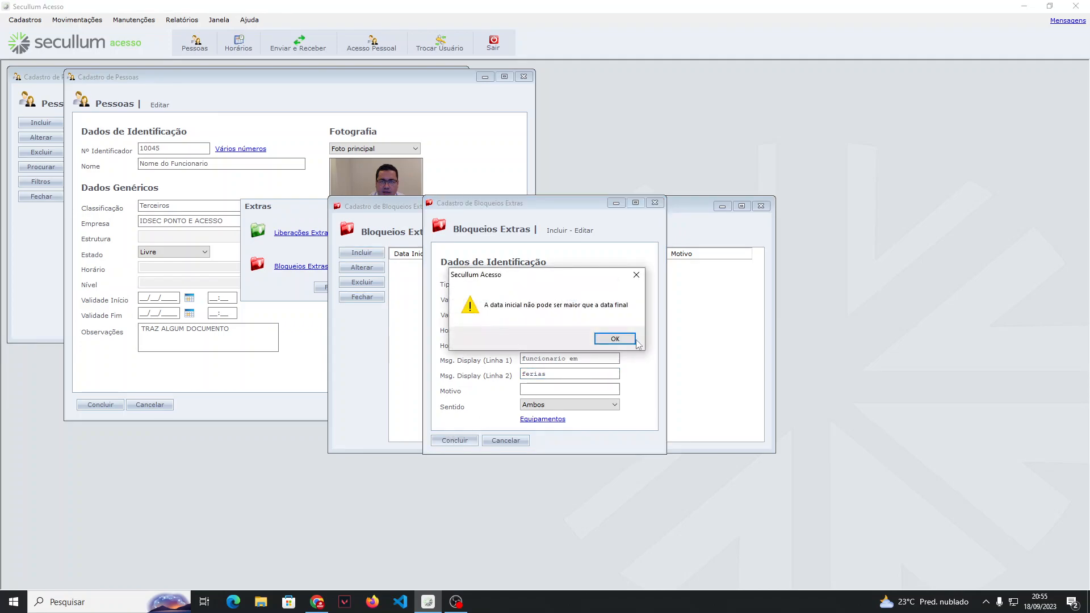
pyautogui.click(615, 339)
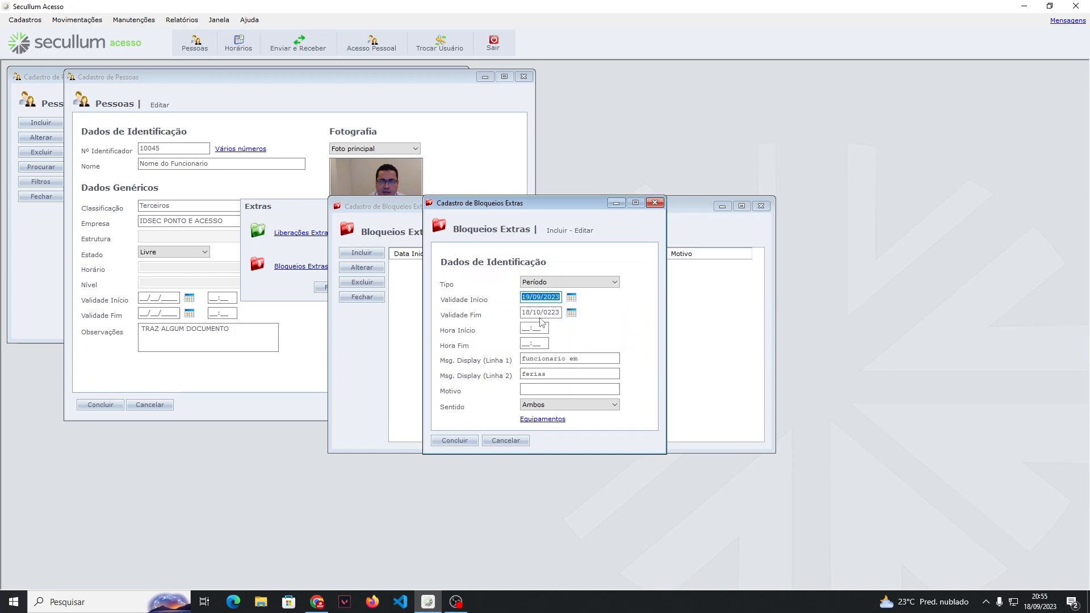
# Step: Set the block's validity start to 18/09/2023 and validity end to 17/10/2023, and try to save it again
pyautogui.write('18092023')
pyautogui.press('Tab')
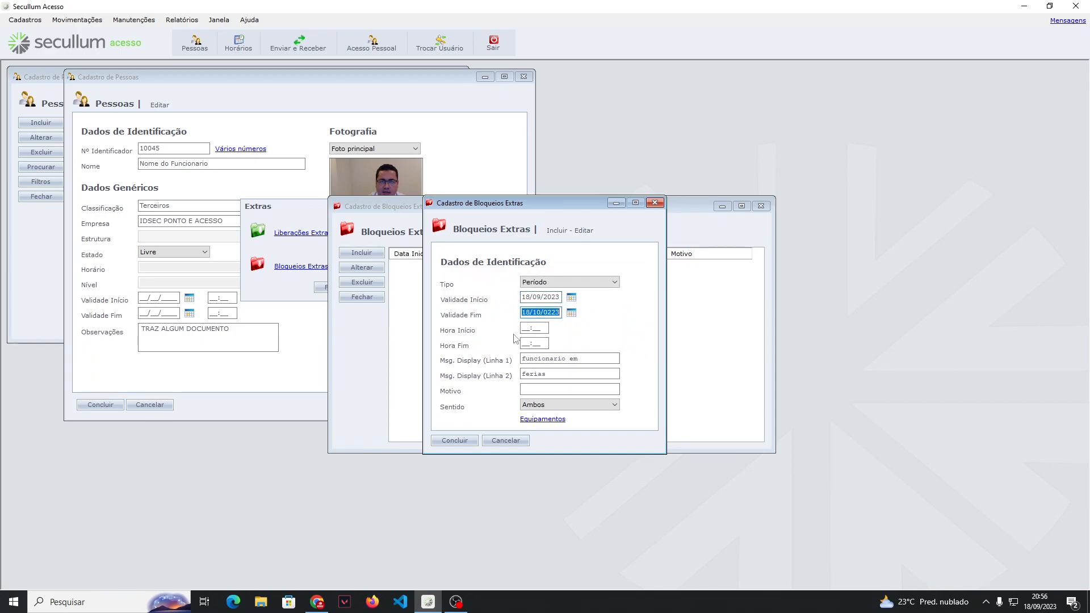
pyautogui.write('1701')
pyautogui.press('BackSpace')
pyautogui.press('BackSpace')
pyautogui.write('10/23')
pyautogui.press('BackSpace')
pyautogui.write('023')
pyautogui.click(454, 441)
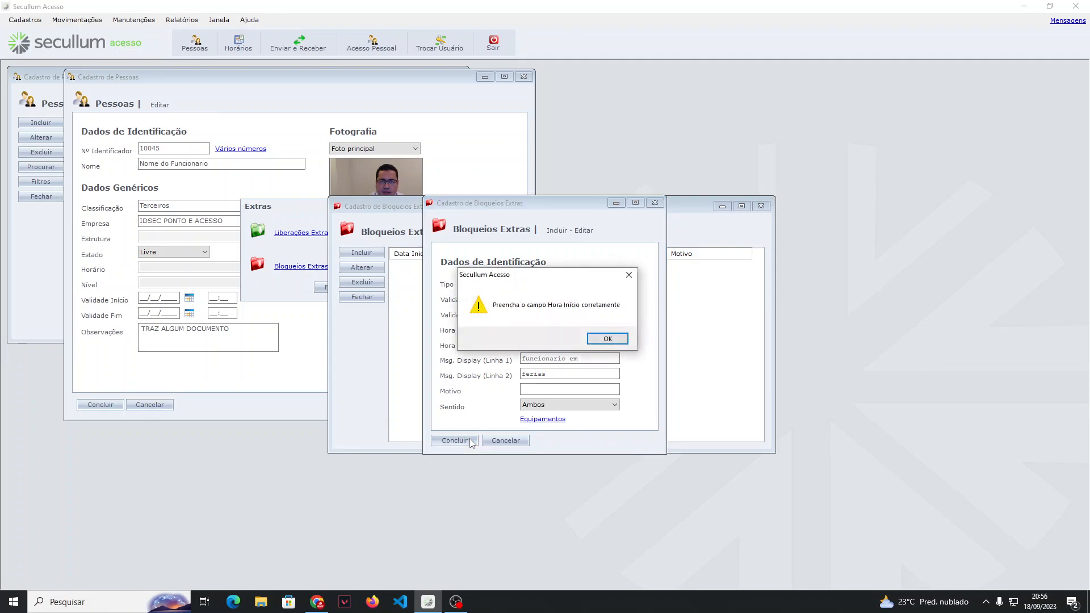
pyautogui.click(603, 339)
# Step: Set the extra block's start hour to 00:00 and end hour to 23:59, and try to save it
pyautogui.write('0000')
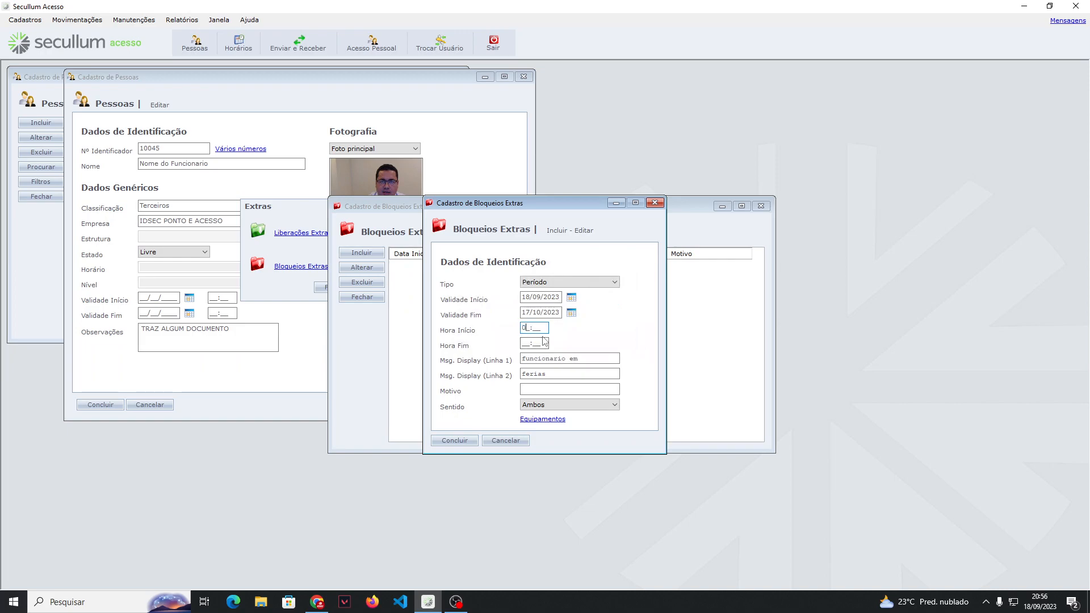
pyautogui.click(534, 343)
pyautogui.write('2359')
pyautogui.click(475, 444)
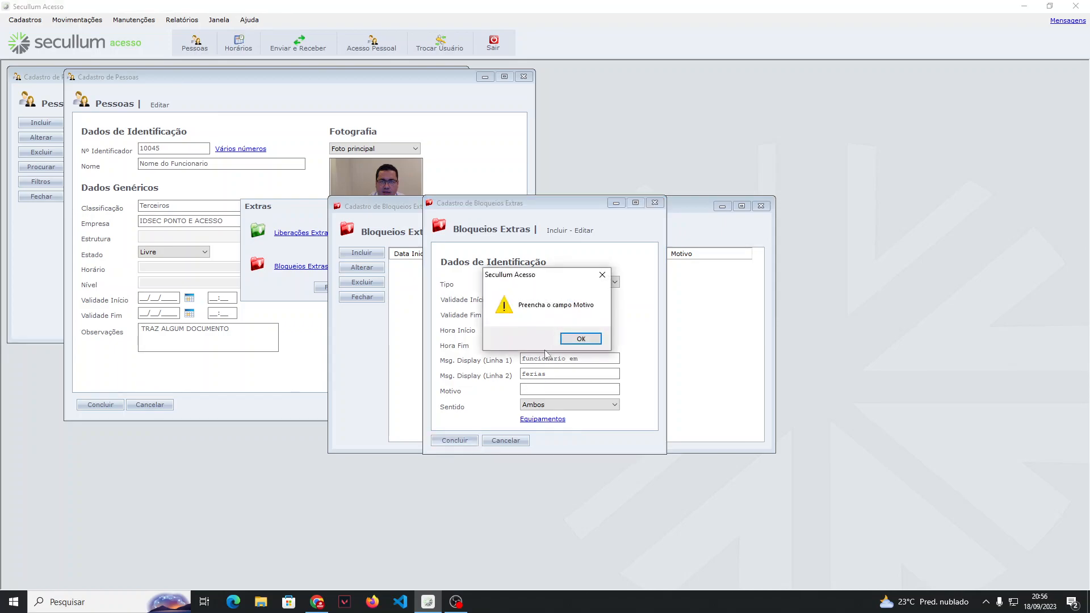
# Step: Enter "funcionario de férias" as the extra block's reason (Motivo) and save the block
pyautogui.click(579, 339)
pyautogui.write('funcionariod')
pyautogui.press('BackSpace')
pyautogui.write('de férias')
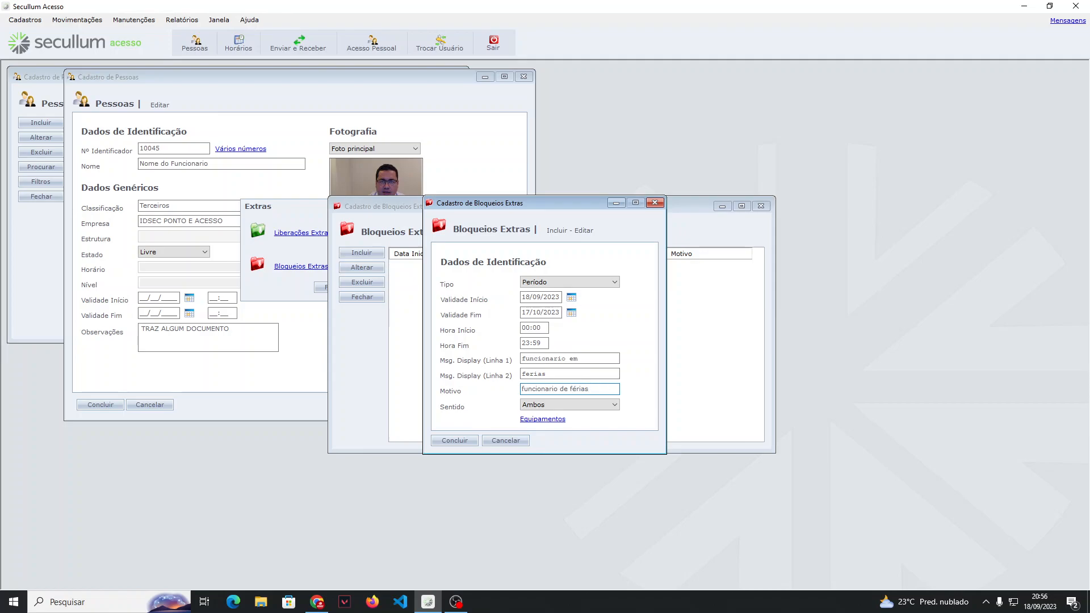
pyautogui.click(454, 441)
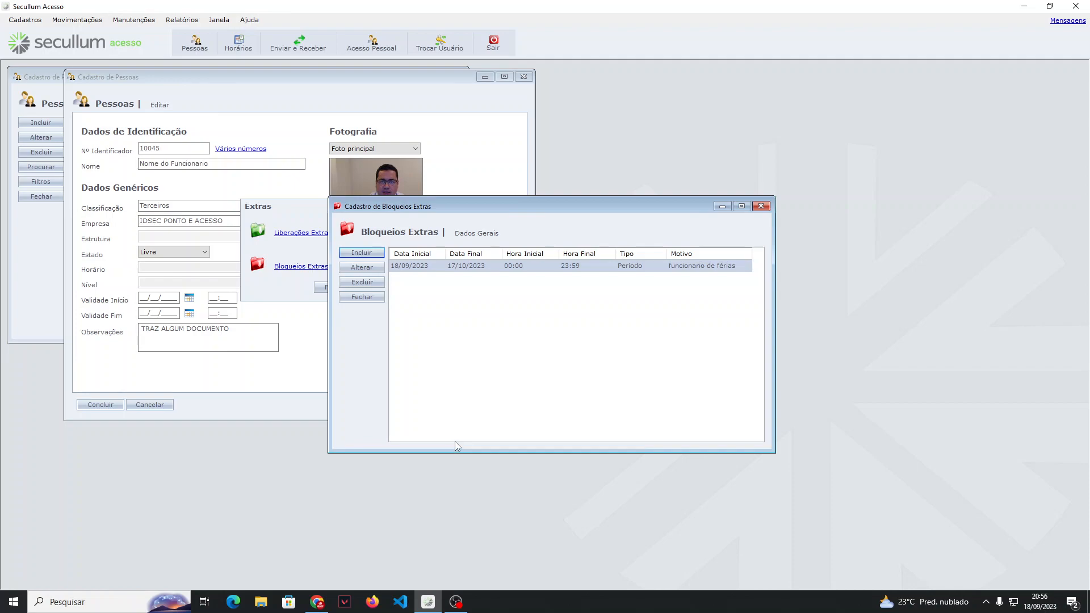
# Step: Delete the vacation block from the extra blocks list and return to the person's registration form
pyautogui.click(369, 283)
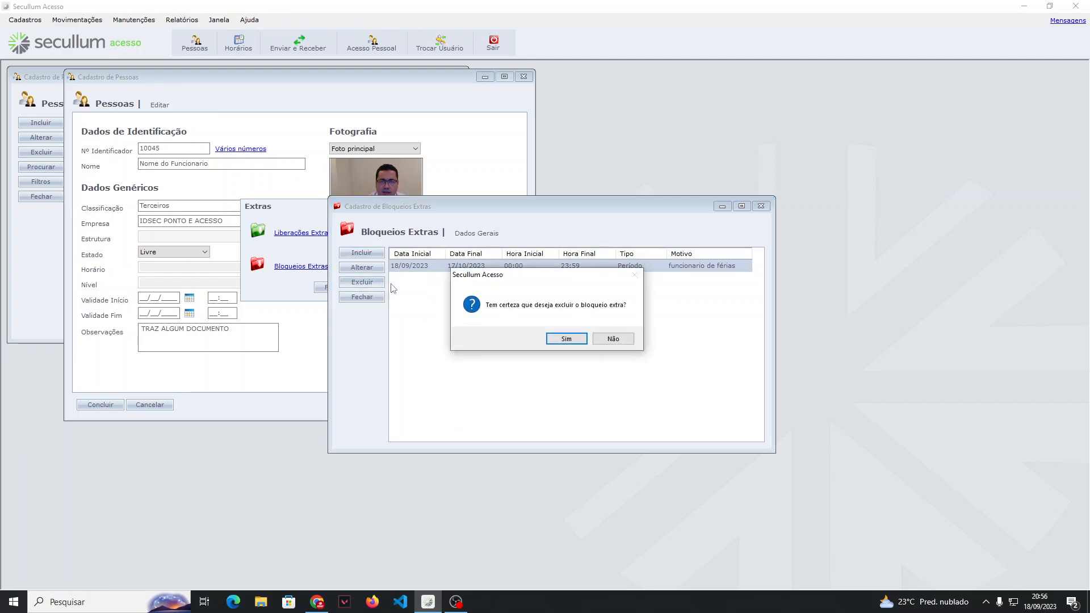
pyautogui.press('Return')
pyautogui.click(361, 297)
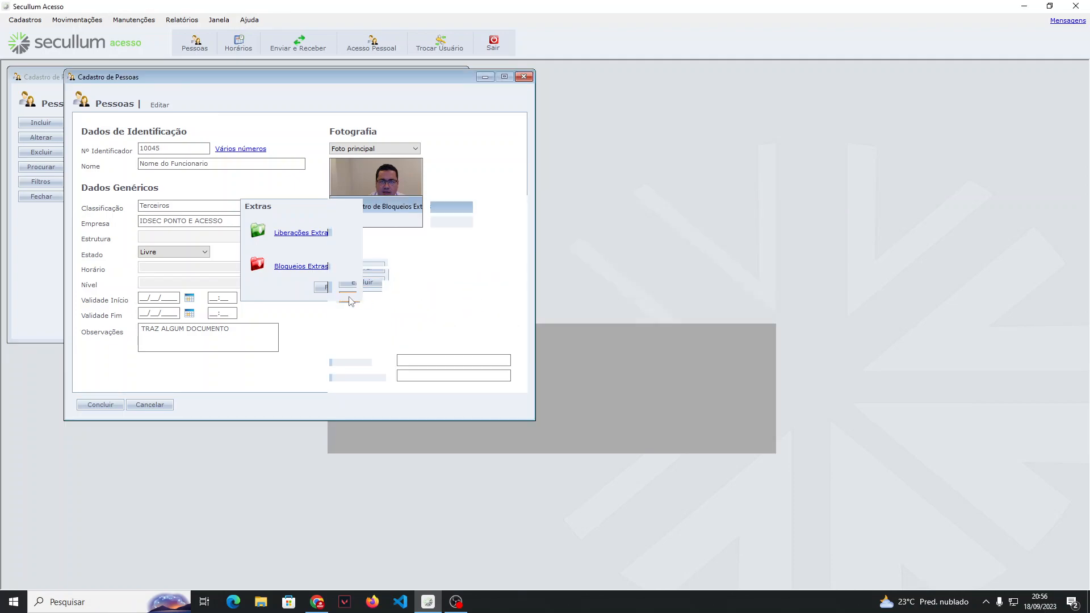
pyautogui.click(328, 287)
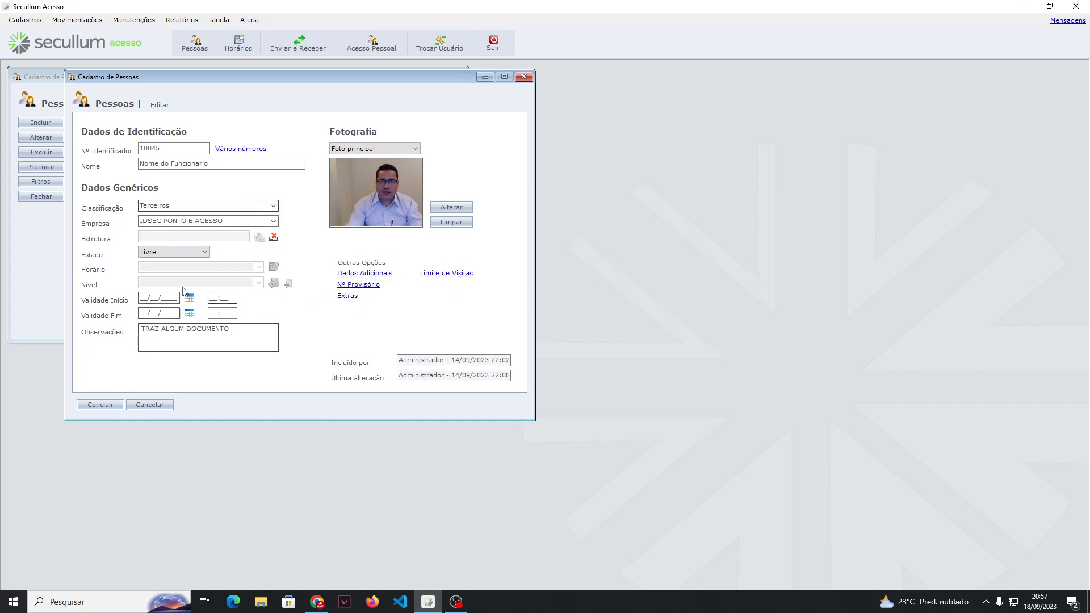
# Step: Set the person's Estado to Ativo, with Horário <Por Nível de Acesso> and Nível ACESSO CATRACA
pyautogui.click(180, 253)
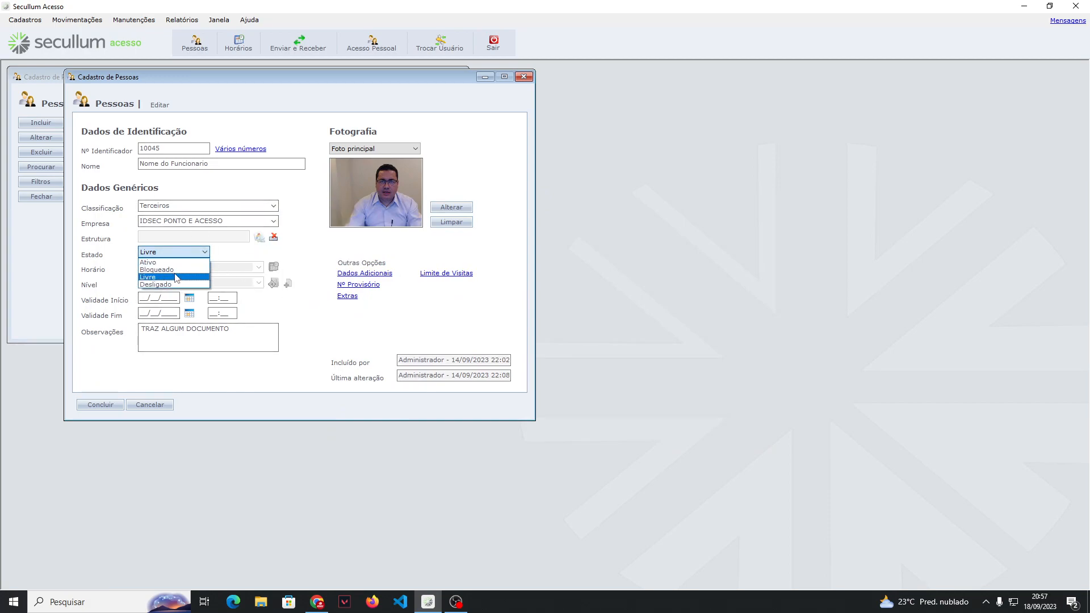
pyautogui.click(172, 262)
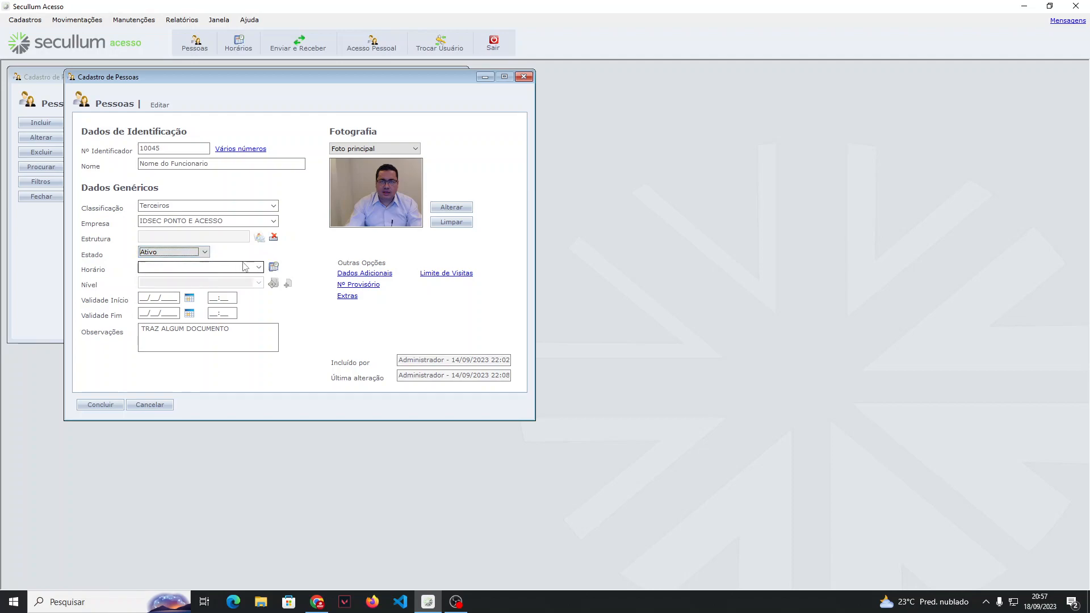
pyautogui.click(254, 267)
pyautogui.click(241, 279)
pyautogui.click(254, 283)
pyautogui.click(187, 291)
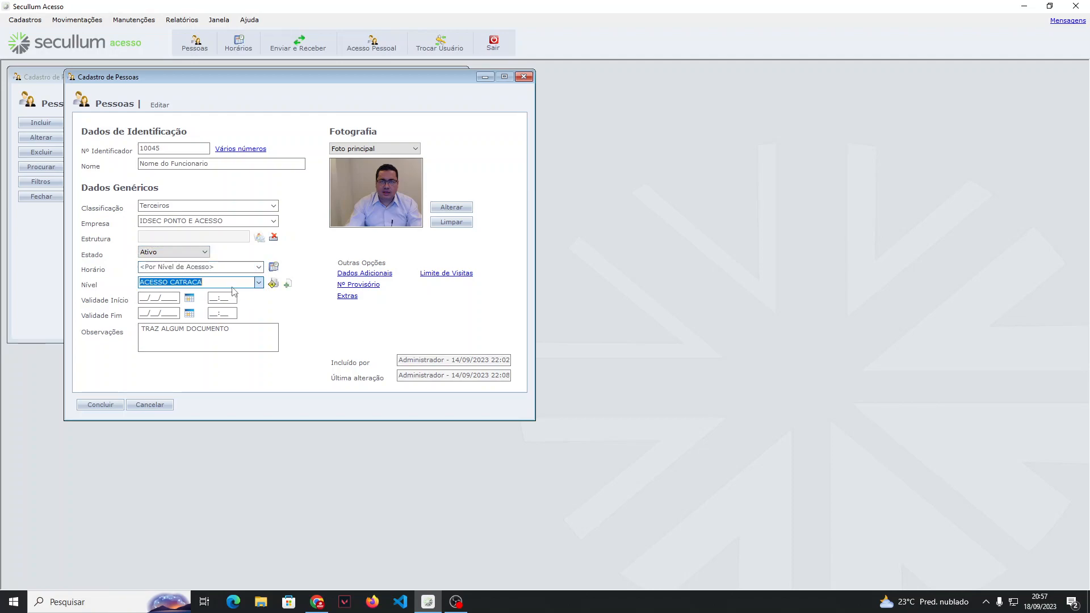
# Step: Set the person's Estado to Bloqueado, save the registration and minimize the program
pyautogui.click(204, 252)
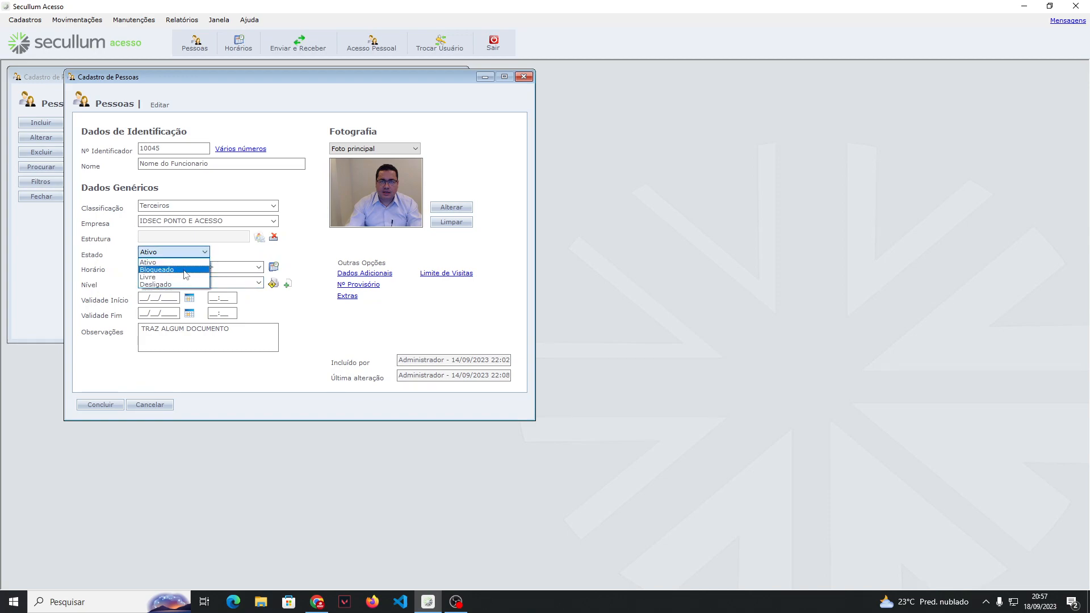
pyautogui.click(186, 270)
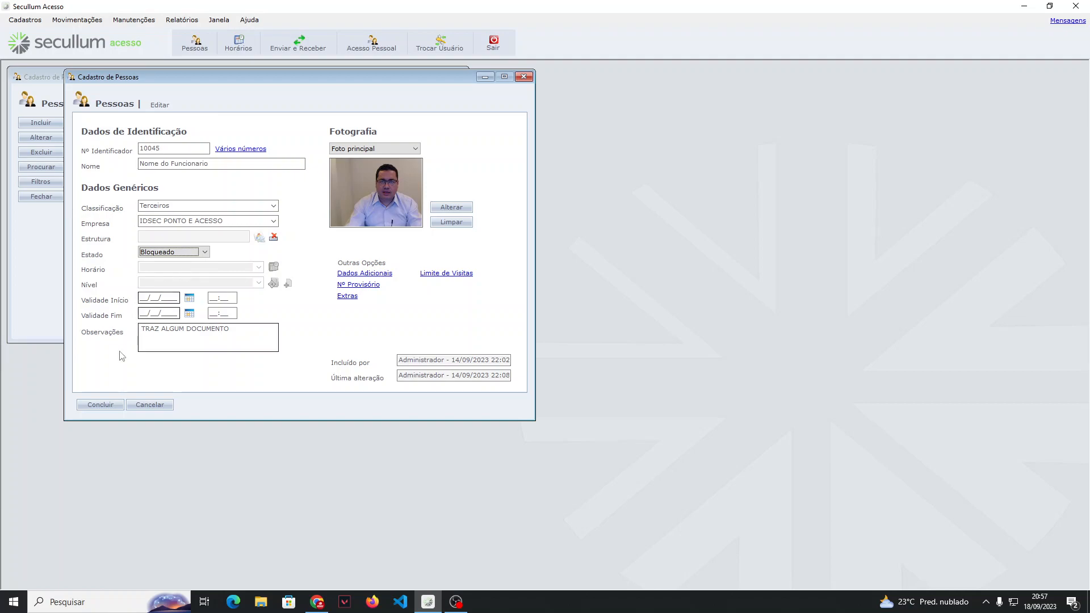
pyautogui.click(86, 404)
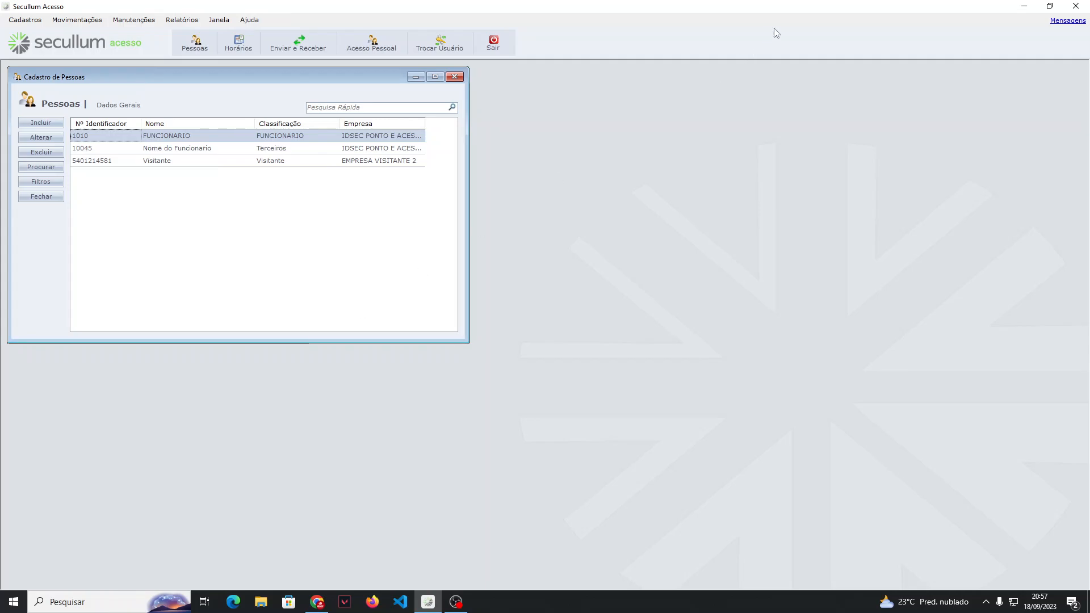
pyautogui.click(1024, 6)
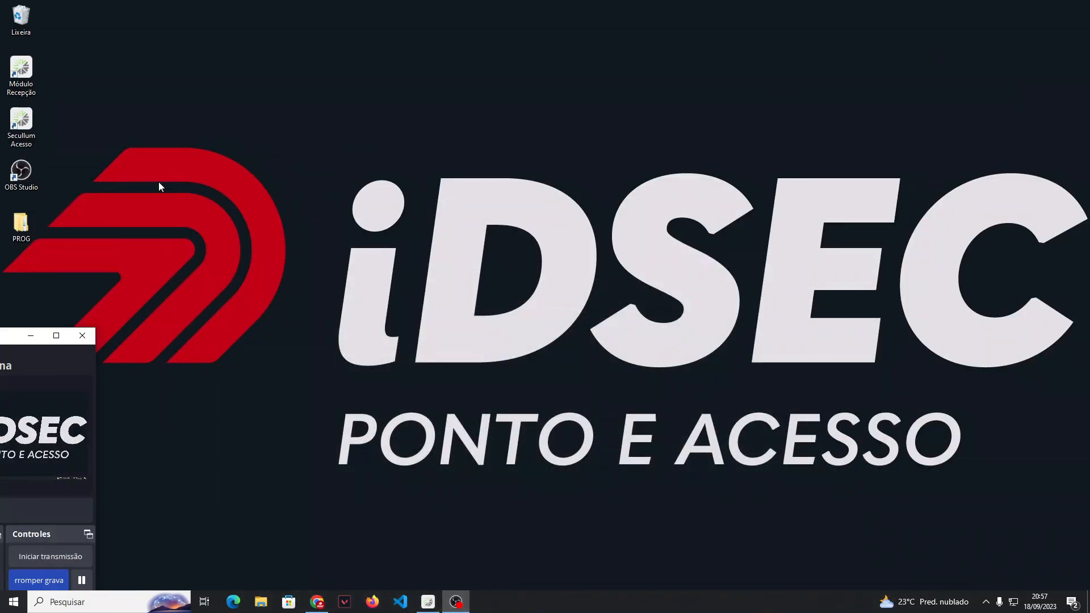